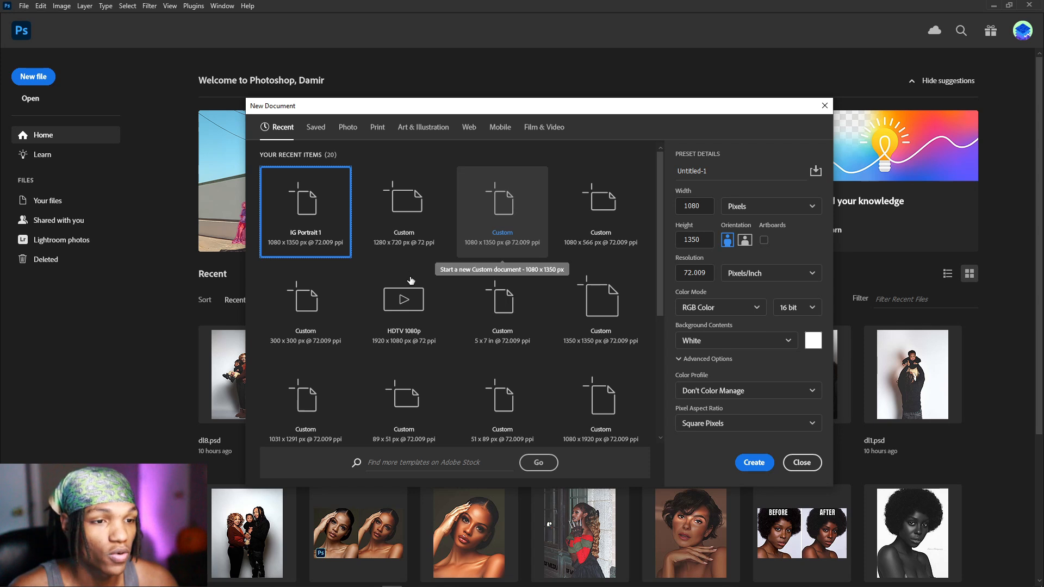
Step: Create a blank 1080 x 1350 px 16-bit RGB document from the IG Portrait 1 preset
click(600, 221)
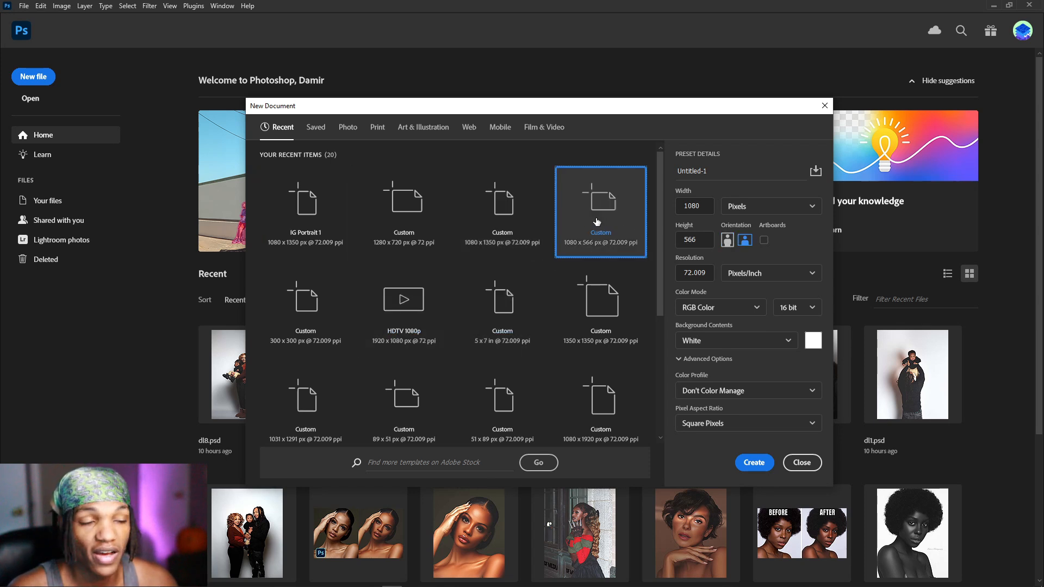
click(302, 199)
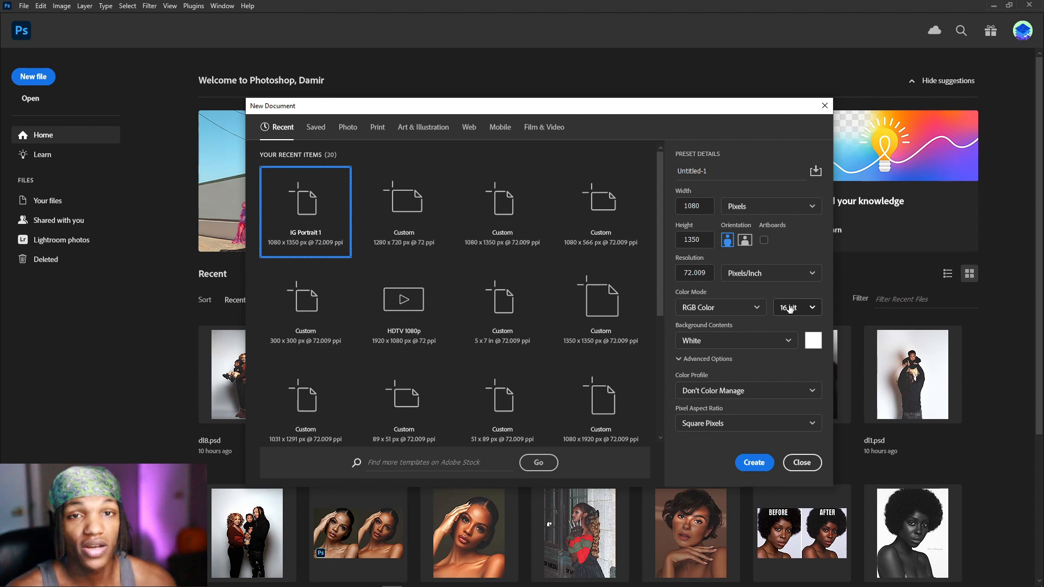
click(754, 462)
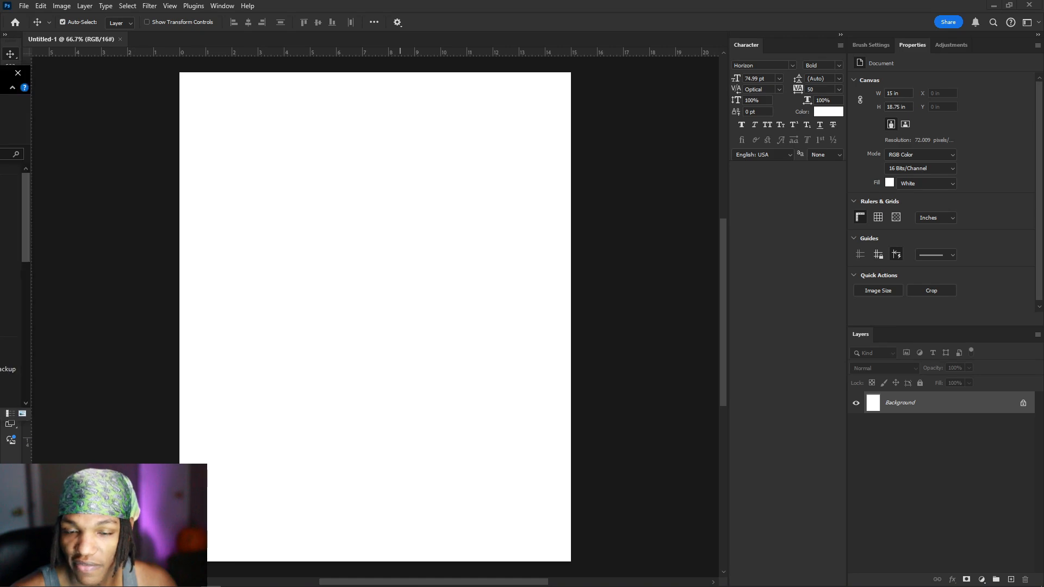
drag(0, 71, 348, 128)
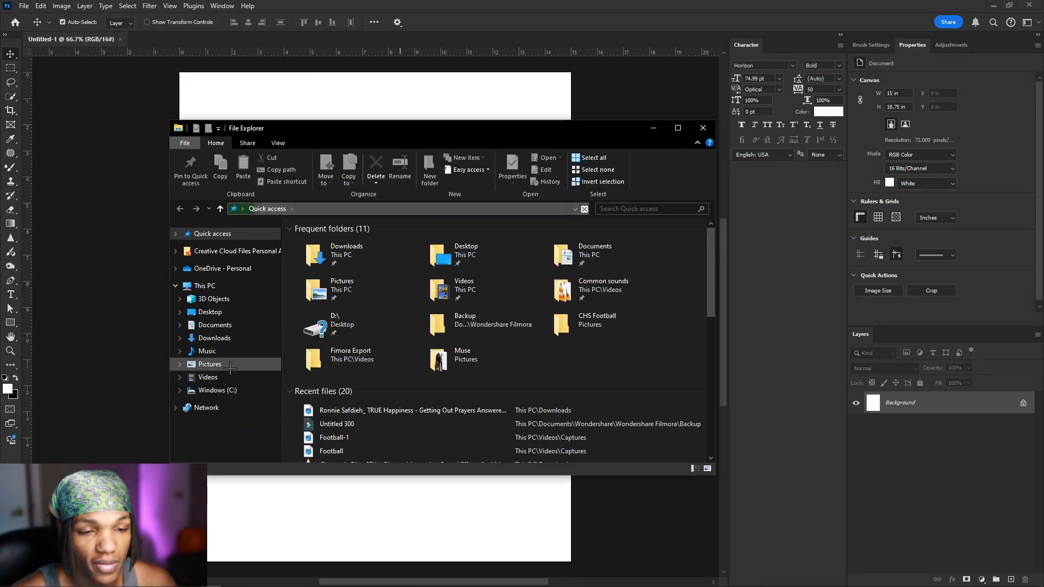
Step: Drag _MG_6631.CR2 from Pictures > Raw Needs to be edited into Photoshop to open it in Camera Raw
click(229, 367)
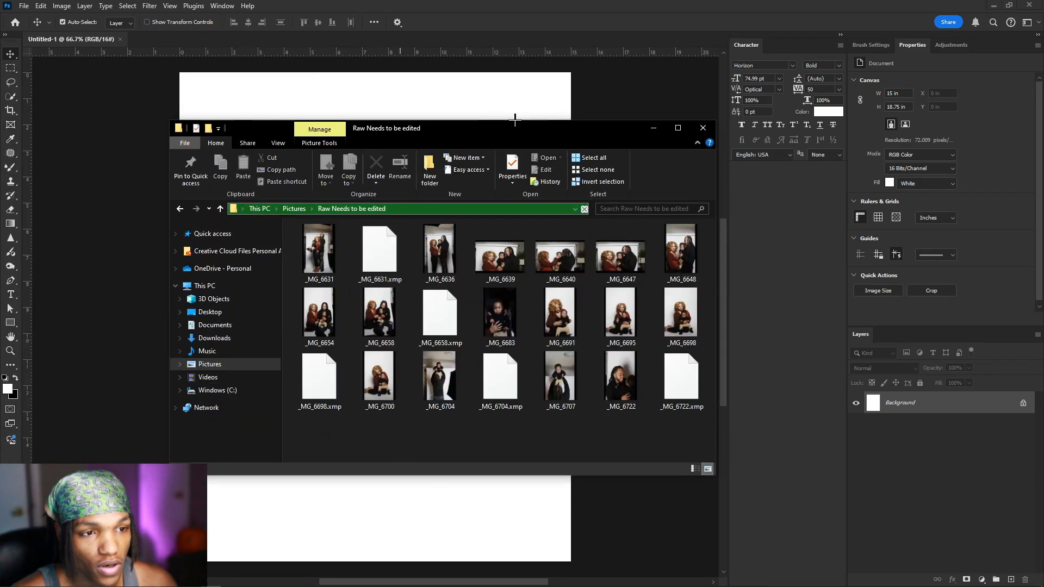
drag(515, 123, 488, 90)
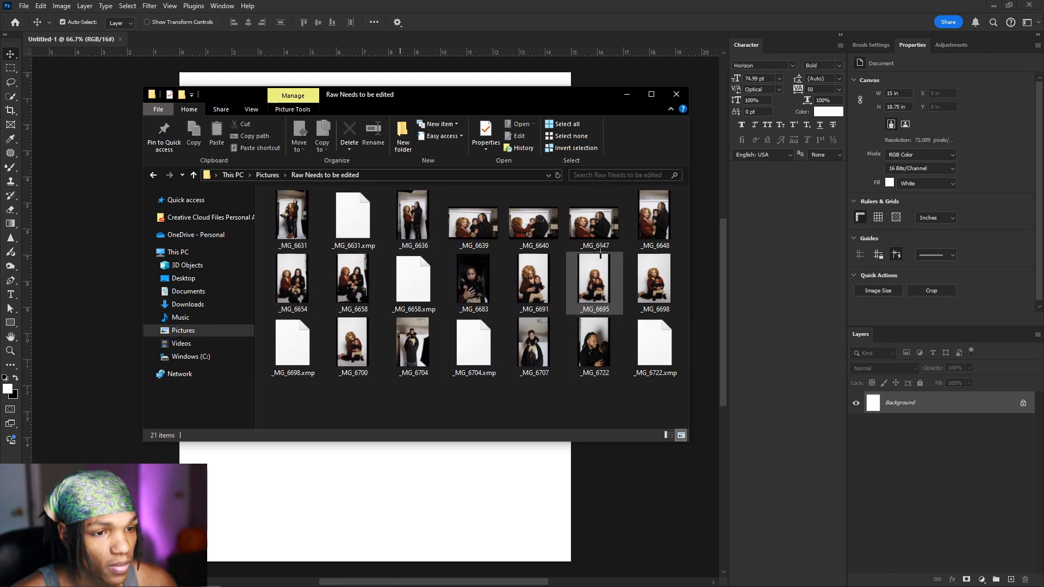
drag(293, 218, 484, 511)
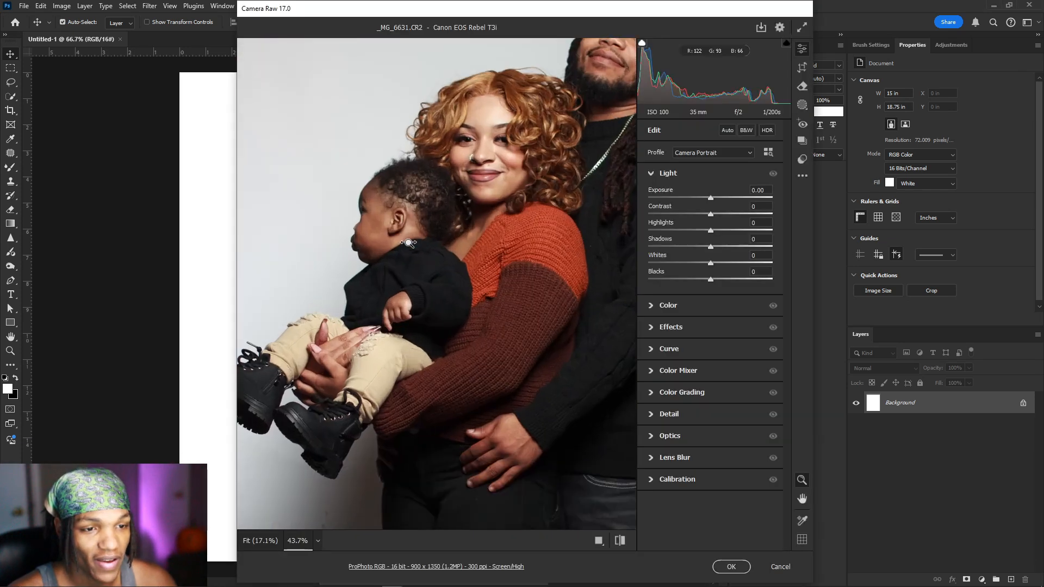
Step: Fit the photo in the preview and set the crop ratio to 4 x 5 / 8 x 10
click(381, 233)
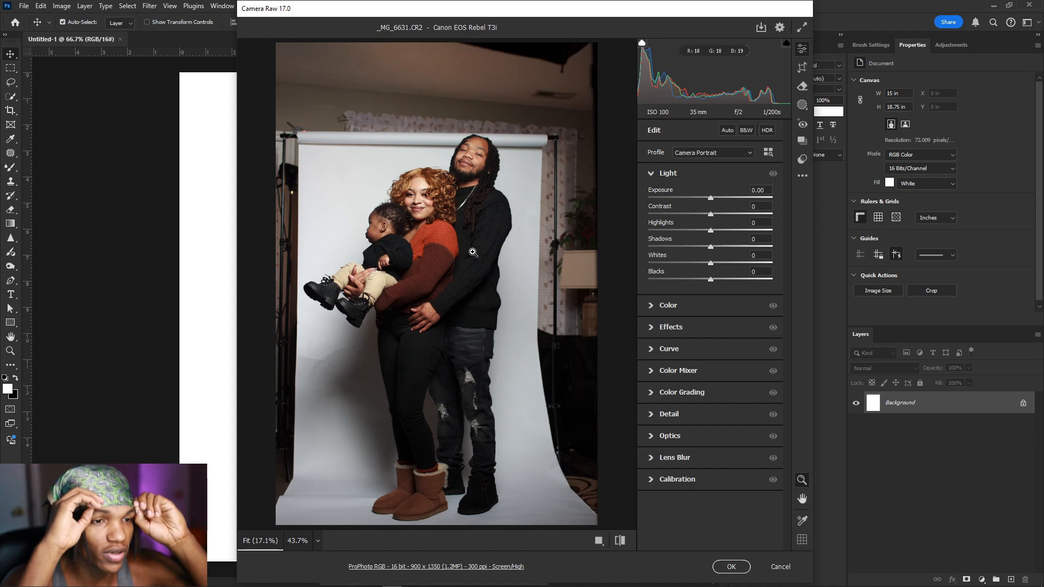
click(802, 68)
click(701, 149)
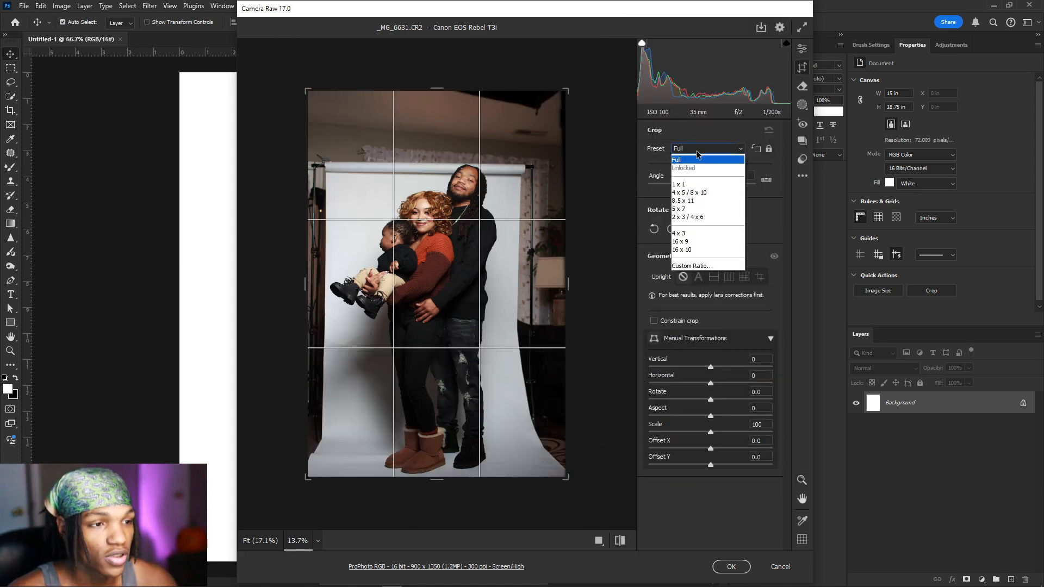
click(704, 200)
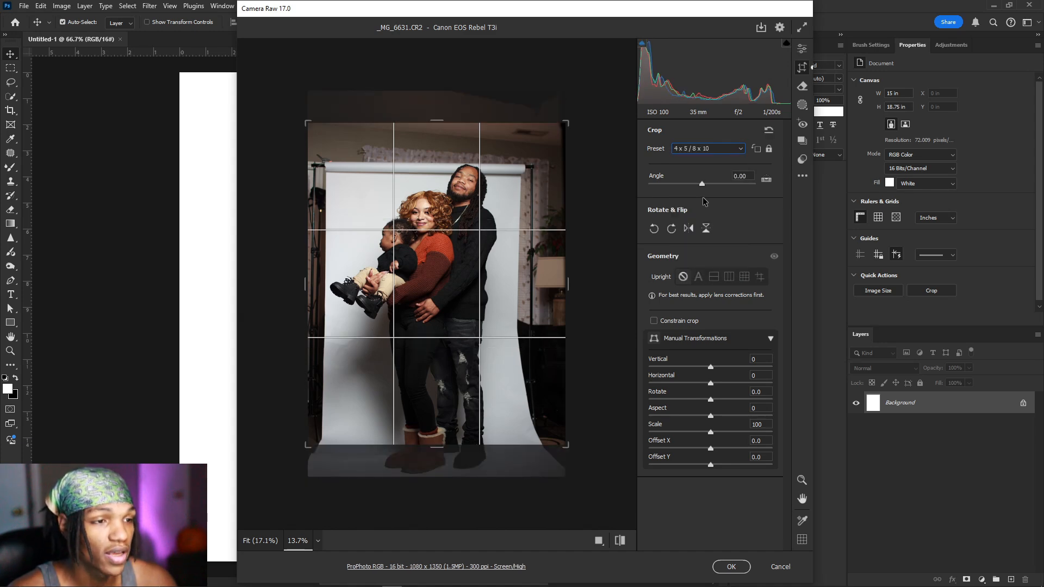
click(684, 149)
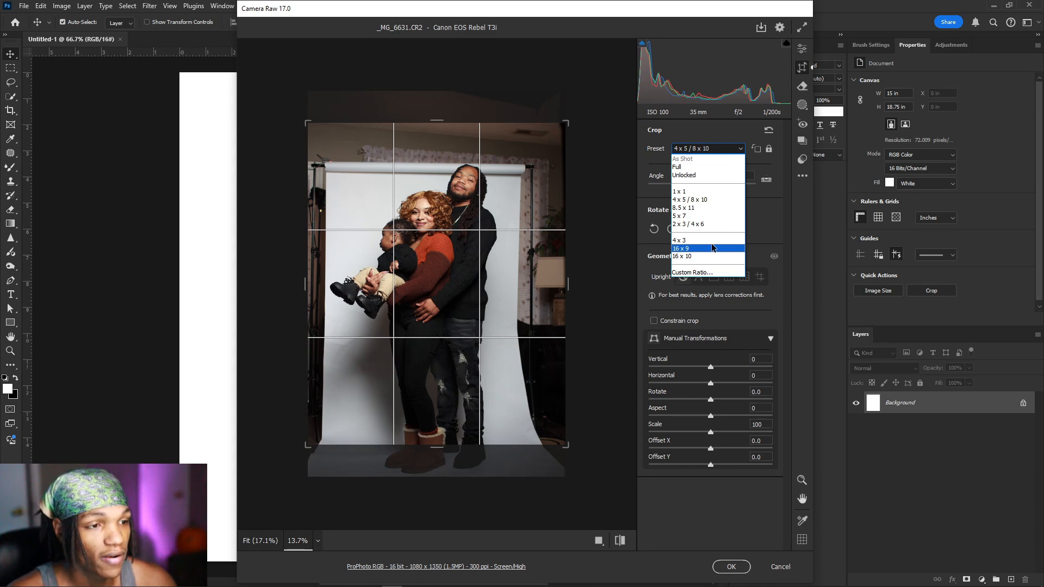
click(708, 201)
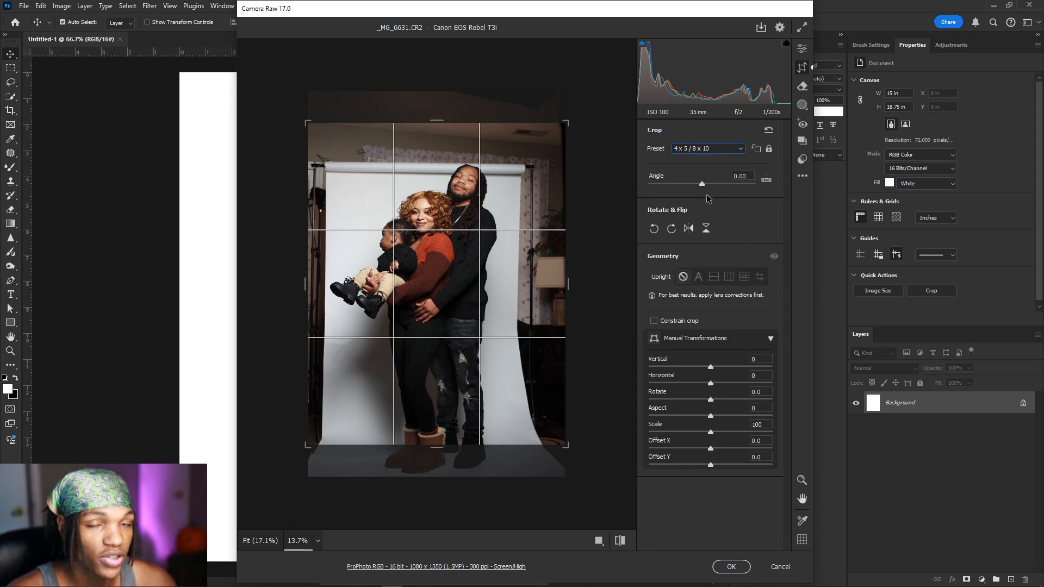
Step: Reset the crop to Full, then reapply 4 x 5 / 8 x 10 and commit the crop
click(696, 151)
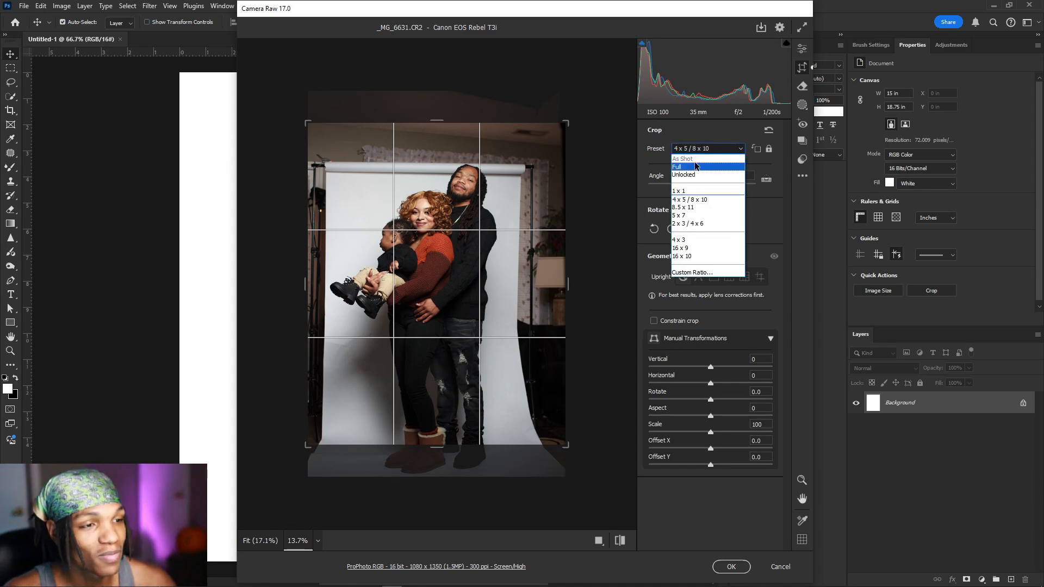
click(696, 167)
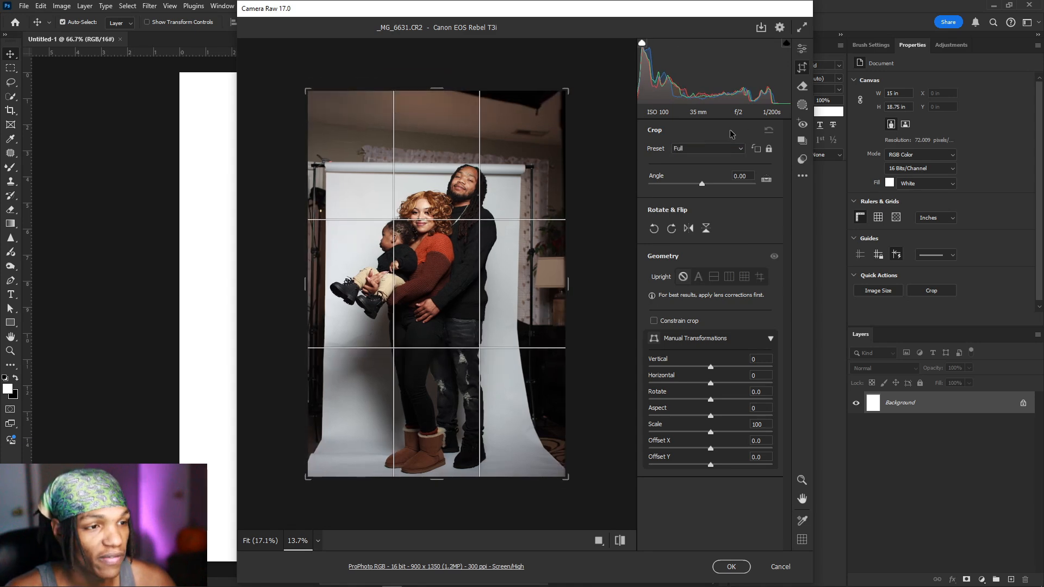
click(718, 150)
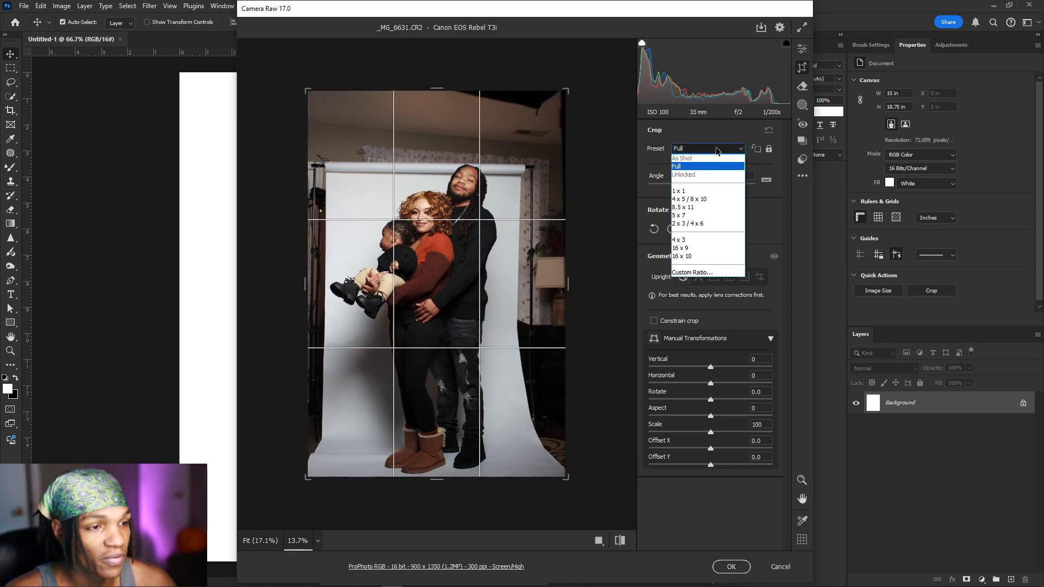
click(719, 199)
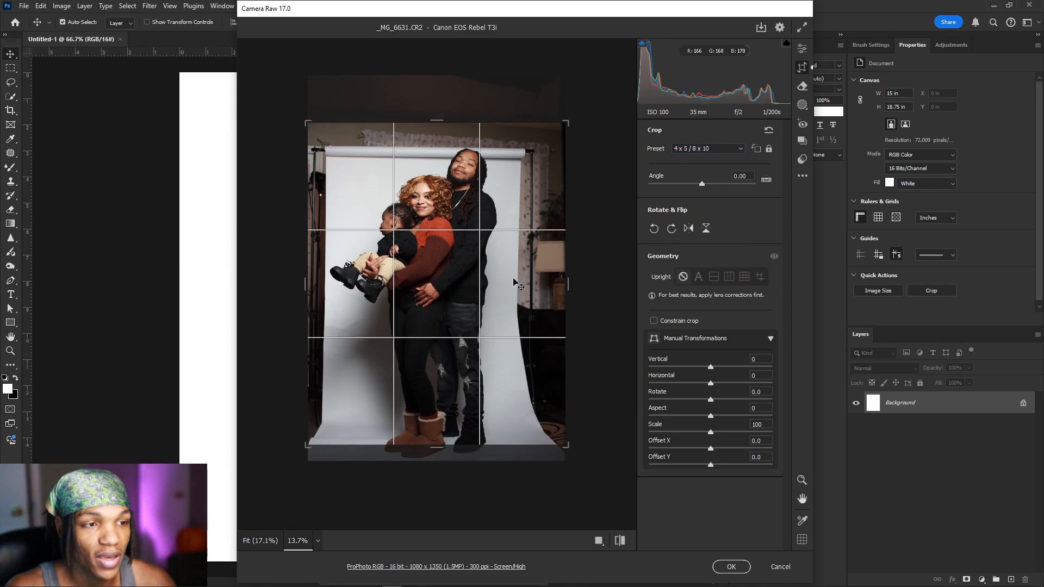
click(798, 52)
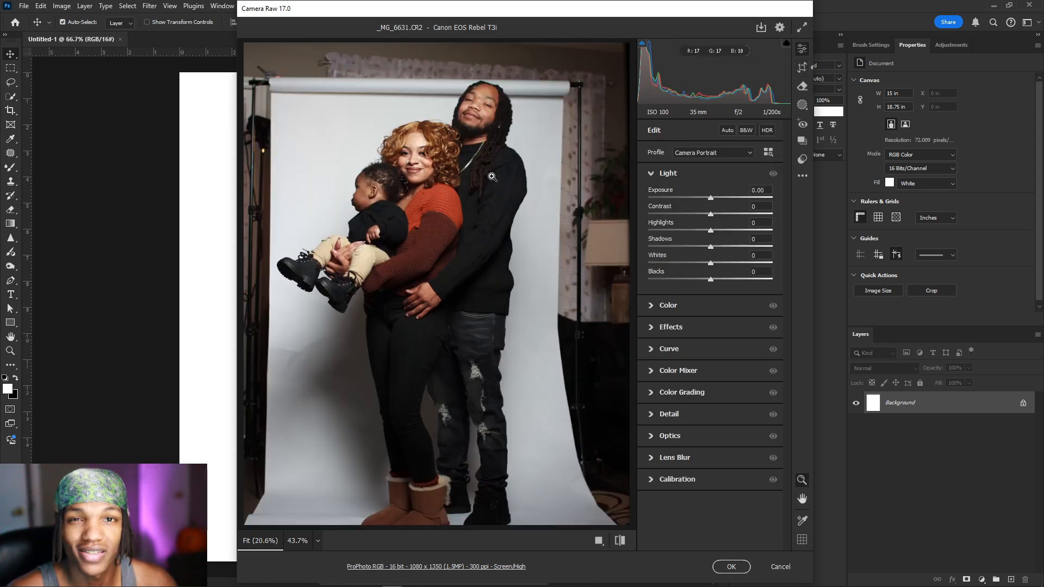
Step: Keep the Camera Portrait profile and switch the crop preset back to Full
click(710, 154)
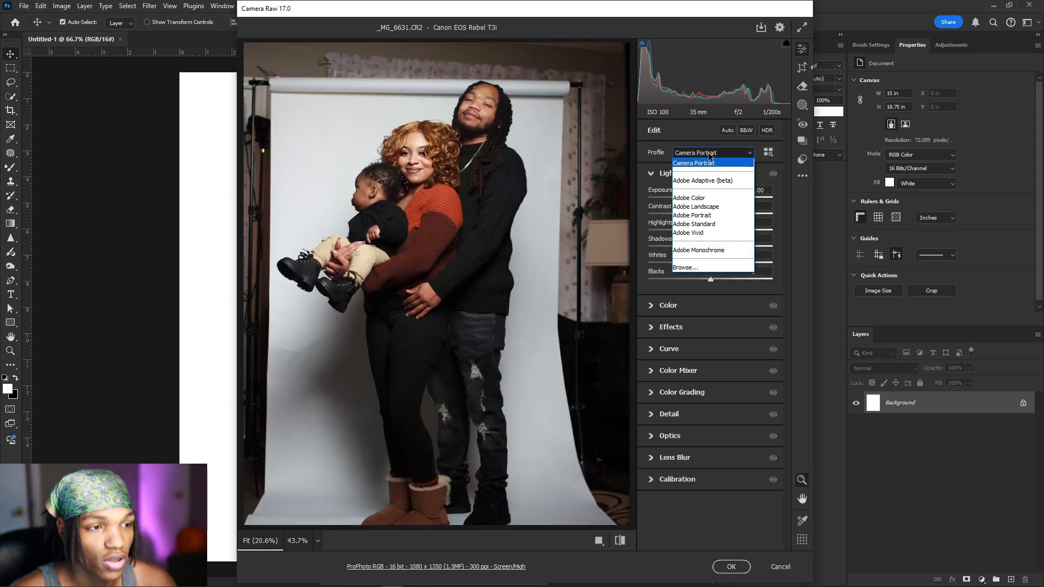
click(711, 146)
click(802, 67)
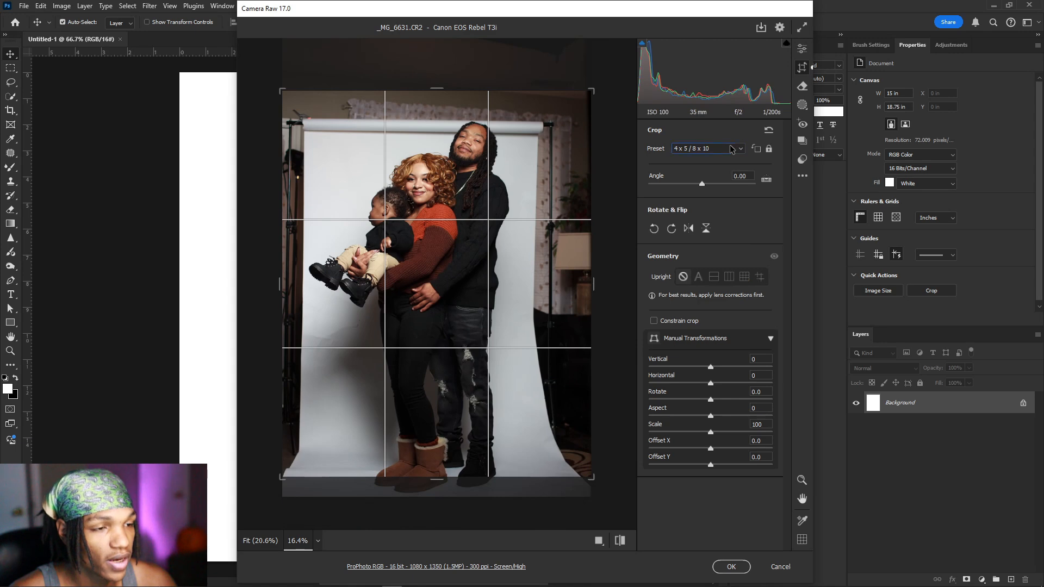
click(707, 150)
click(705, 170)
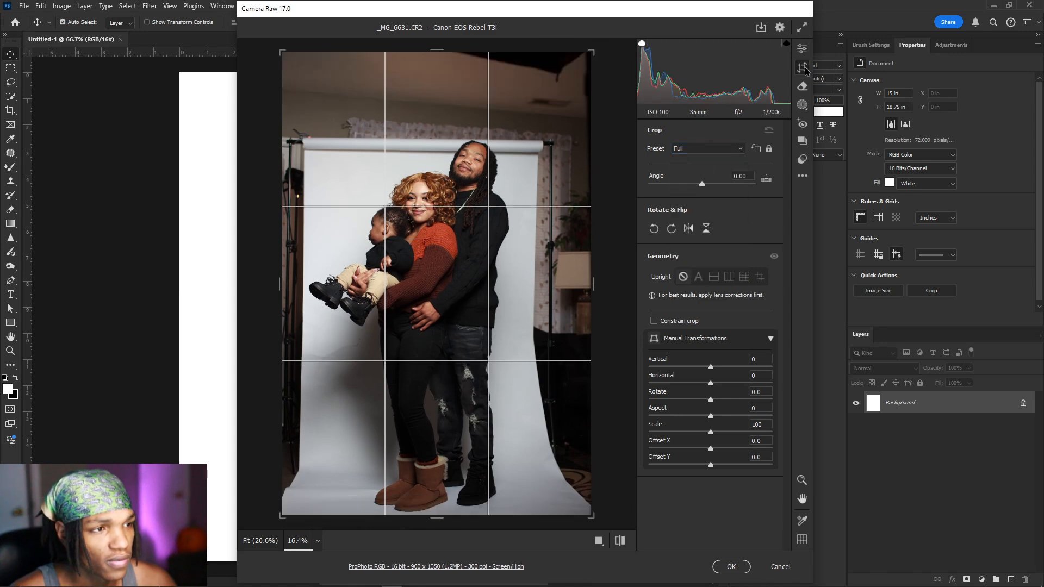
click(804, 68)
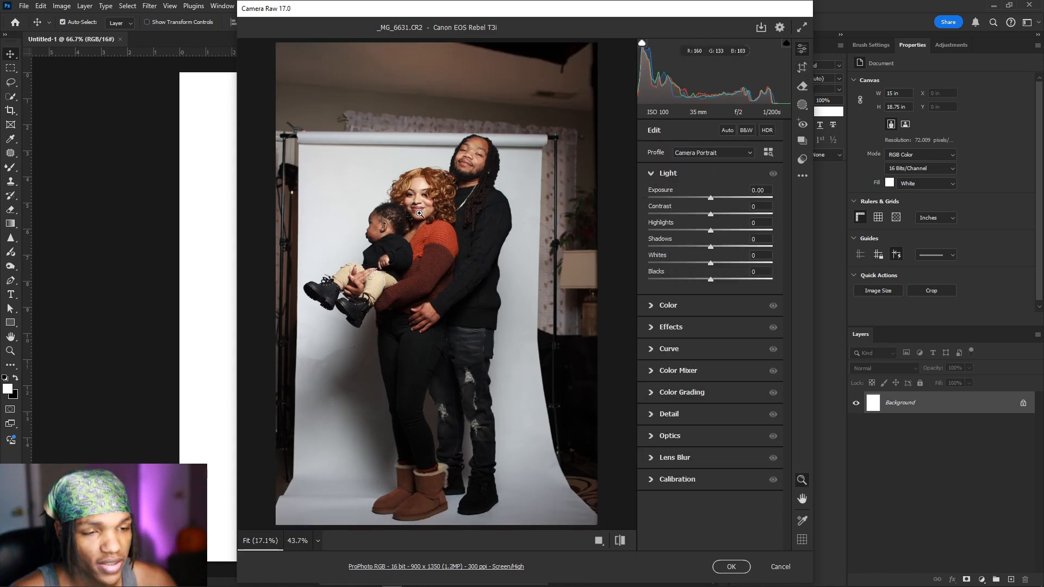
Step: Nudge the Exposure up to +0.05
scroll(420, 214, up, 5)
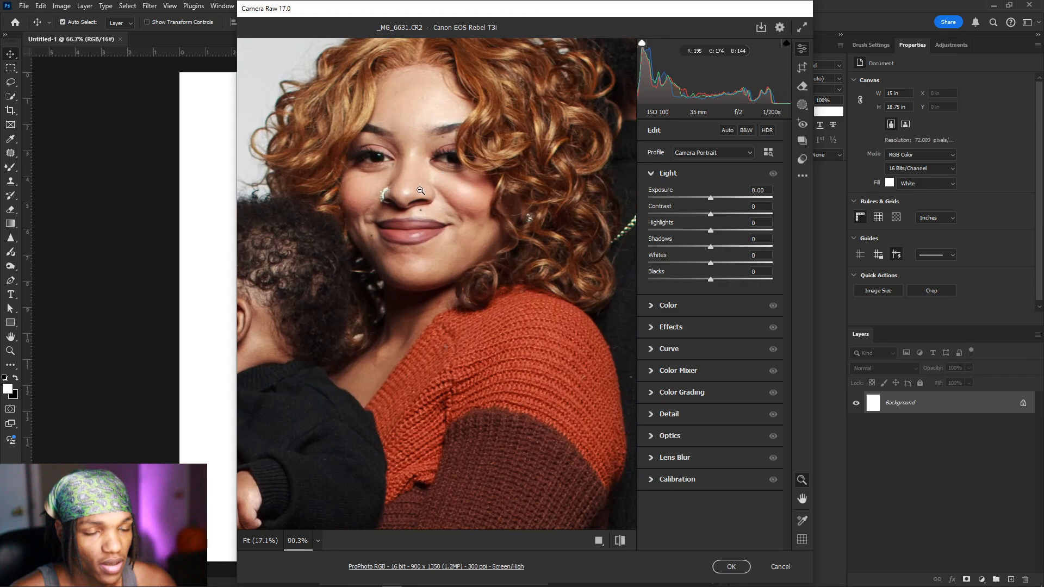
scroll(420, 190, down, 6)
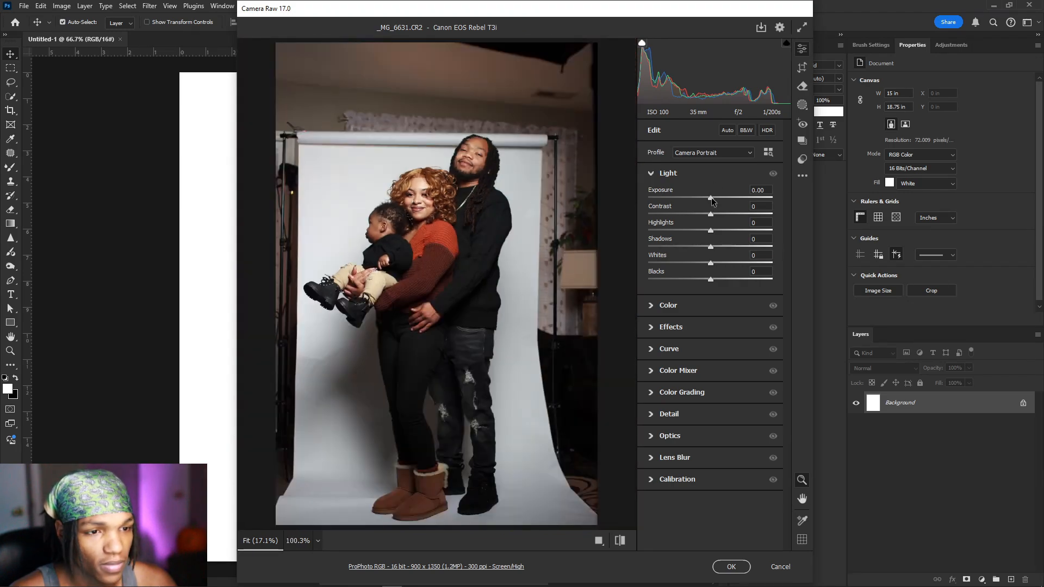
drag(711, 199, 712, 202)
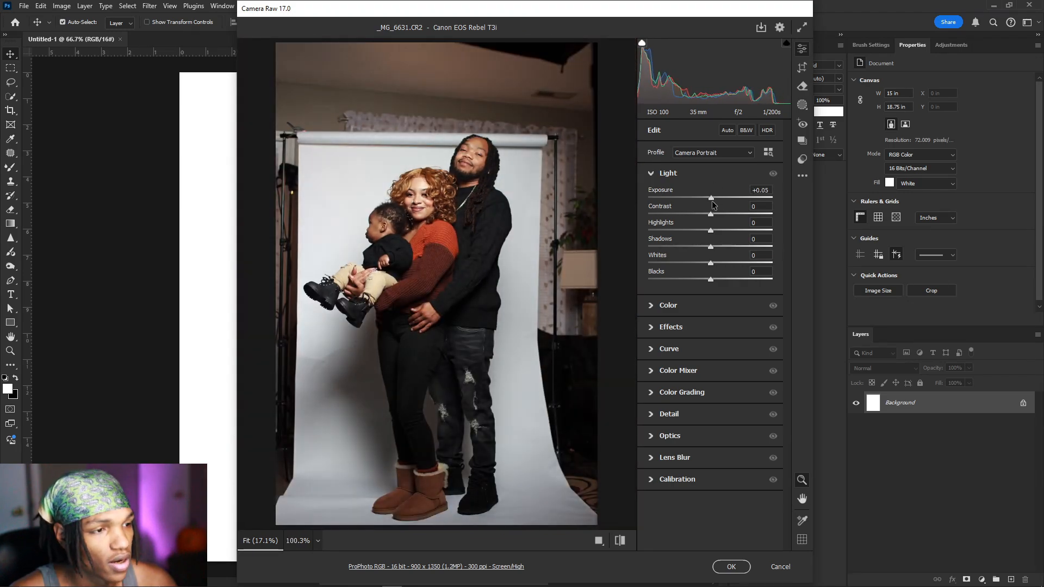
scroll(463, 174, up, 6)
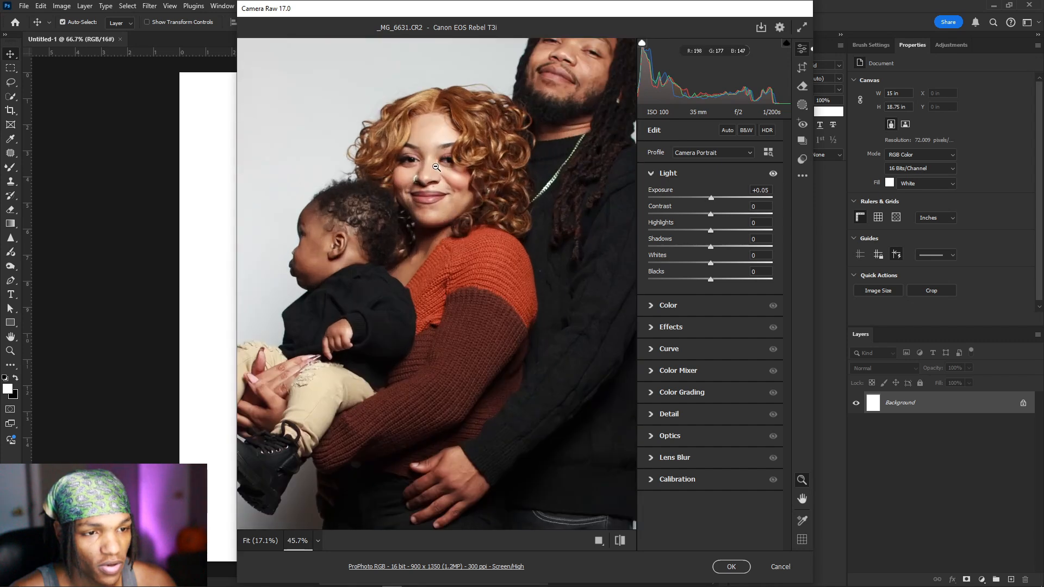
Step: Set sharpening to Radius 2.1, Detail 57 and Masking 46 in the Detail panel
click(674, 414)
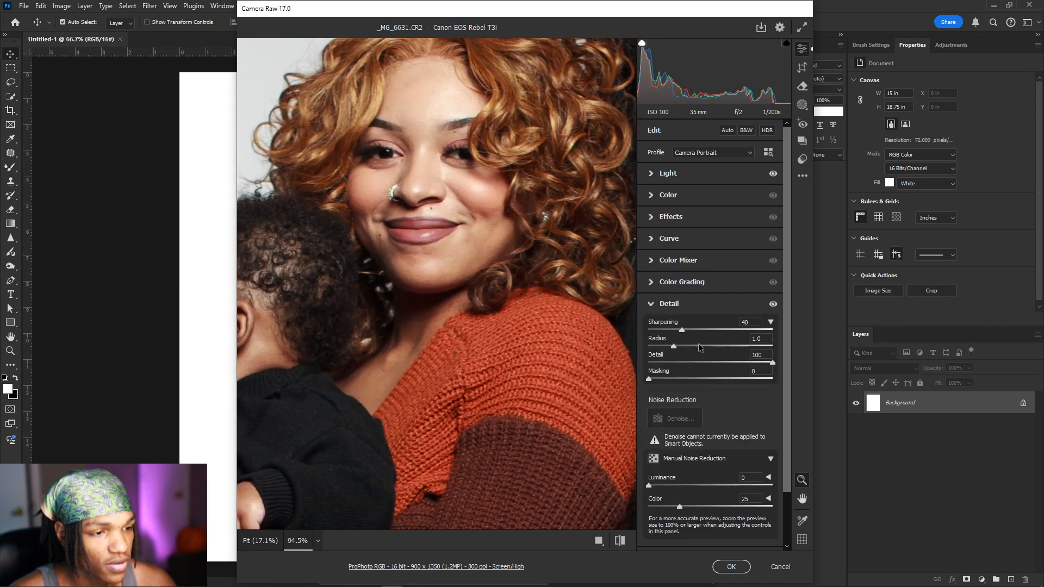
drag(700, 346, 821, 349)
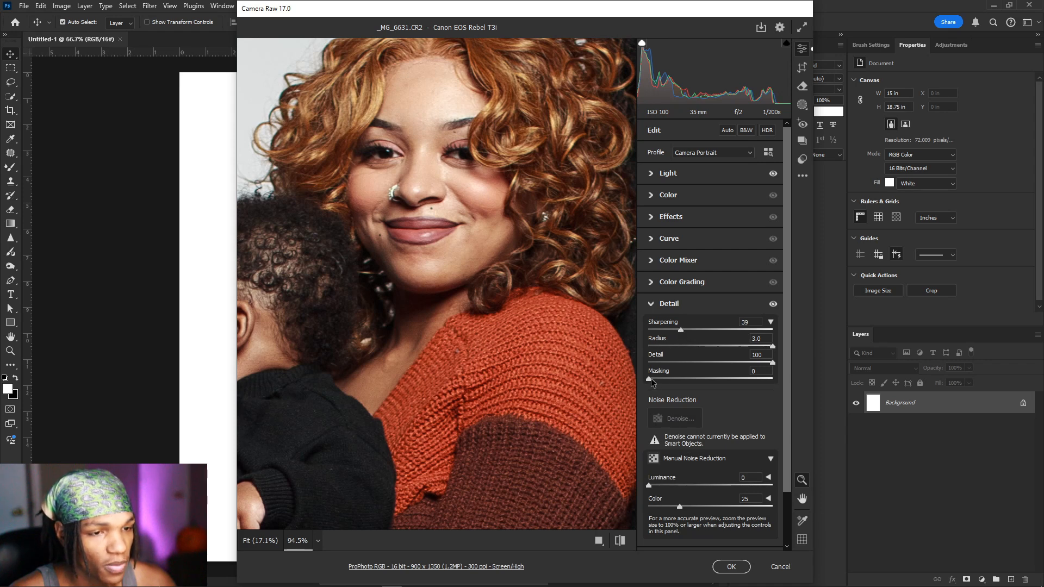
drag(652, 382, 719, 363)
scroll(488, 288, down, 3)
scroll(467, 222, up, 2)
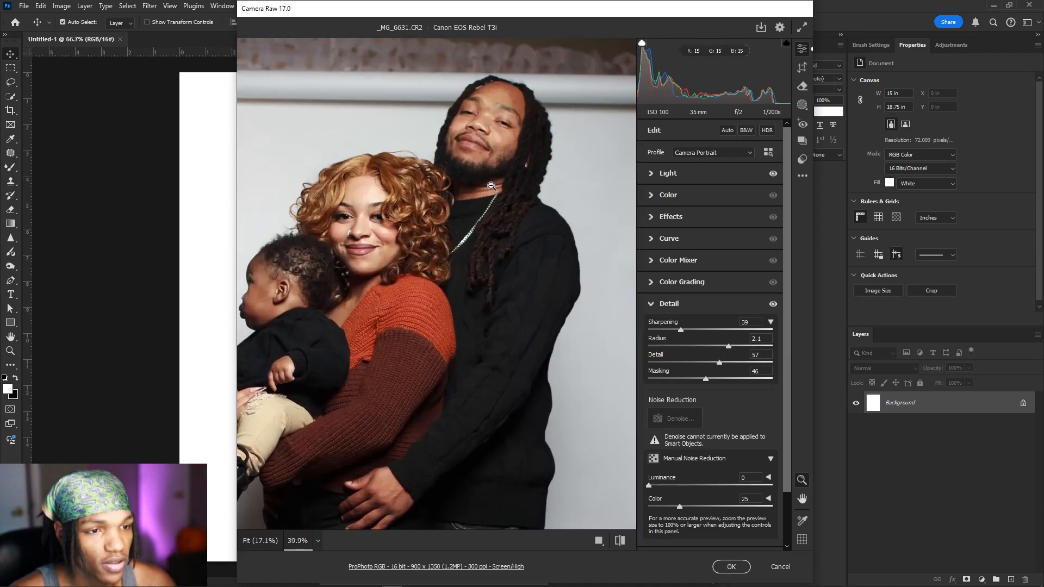
scroll(467, 223, down, 2)
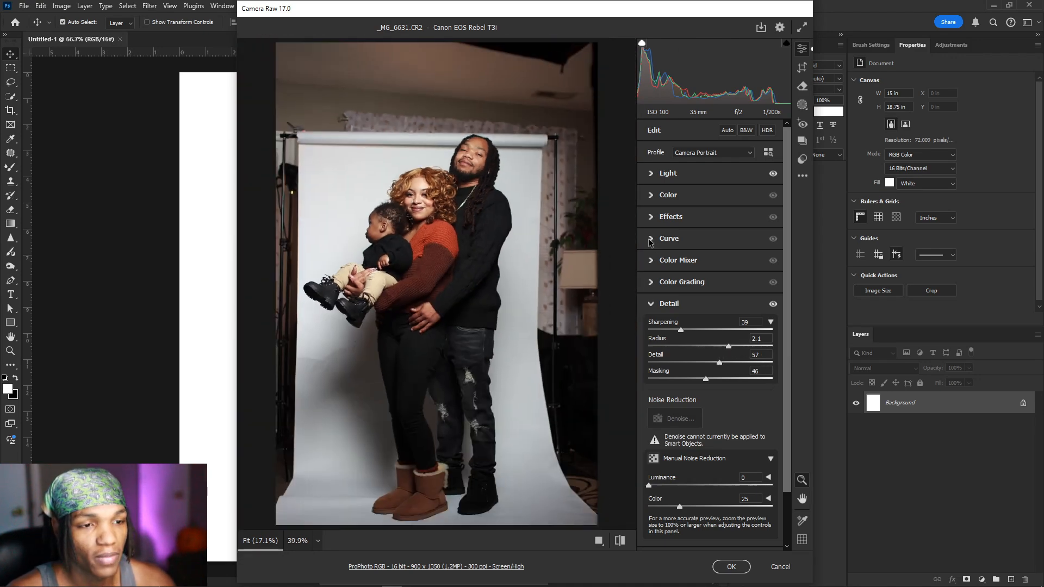
click(677, 176)
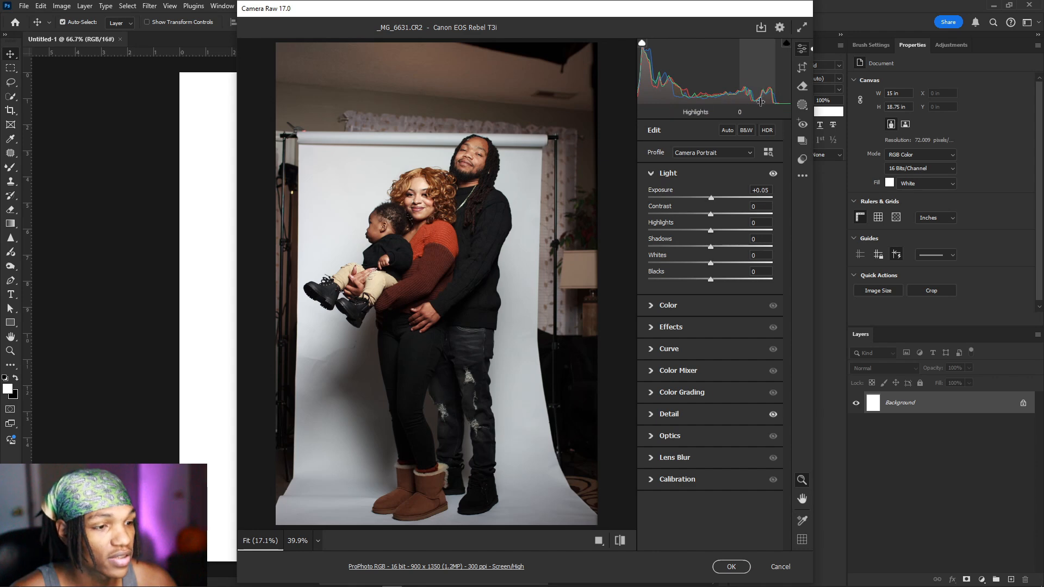
Step: Accept the Camera Raw edits and place the photo at full height from the canvas top
click(731, 567)
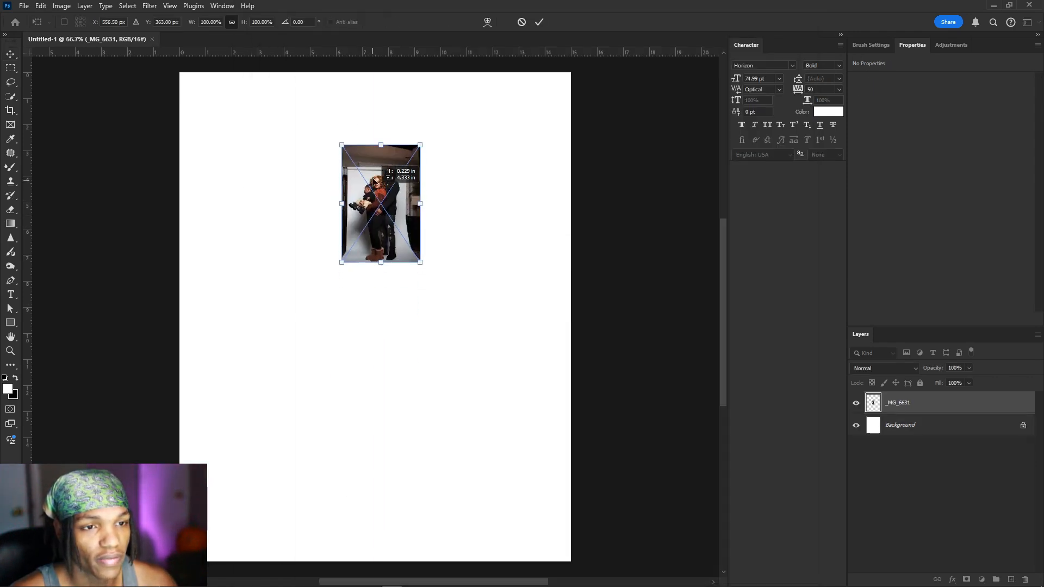
drag(370, 227, 397, 561)
click(539, 22)
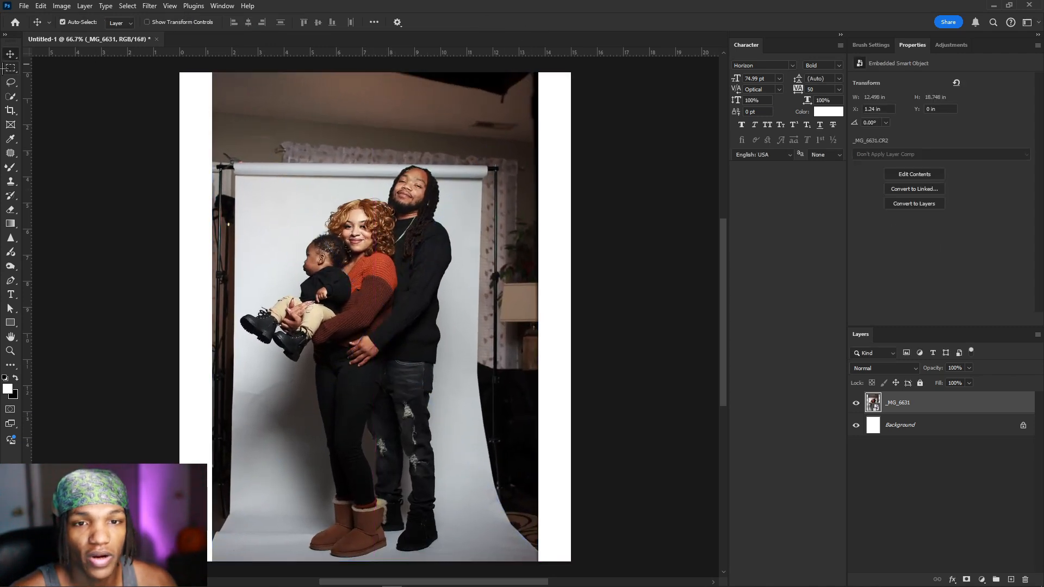
Step: Draw a rectangular marquee over the backdrop around the family
click(10, 68)
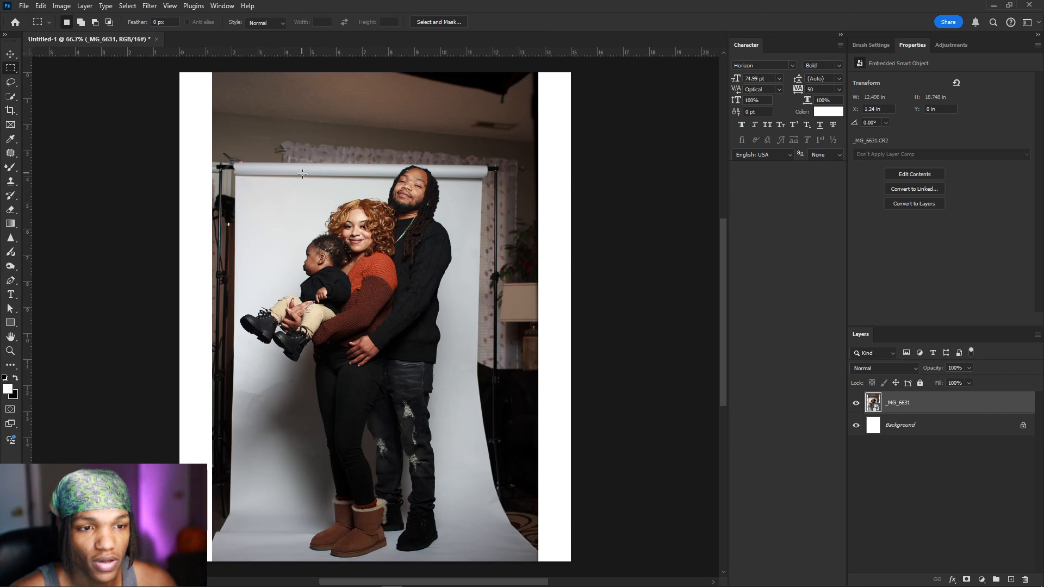
drag(249, 170, 457, 563)
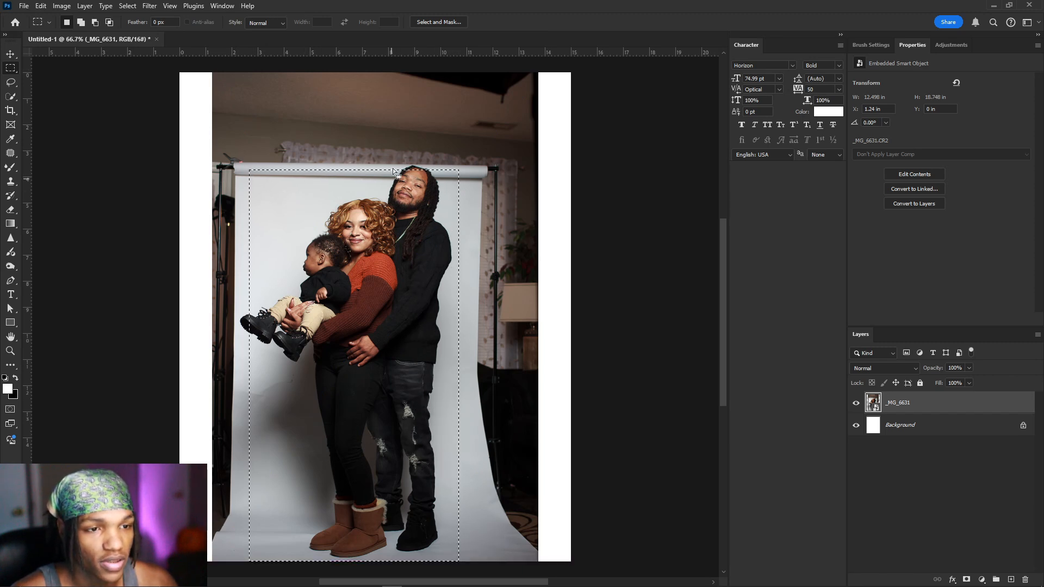
scroll(402, 167, up, 5)
scroll(381, 258, down, 5)
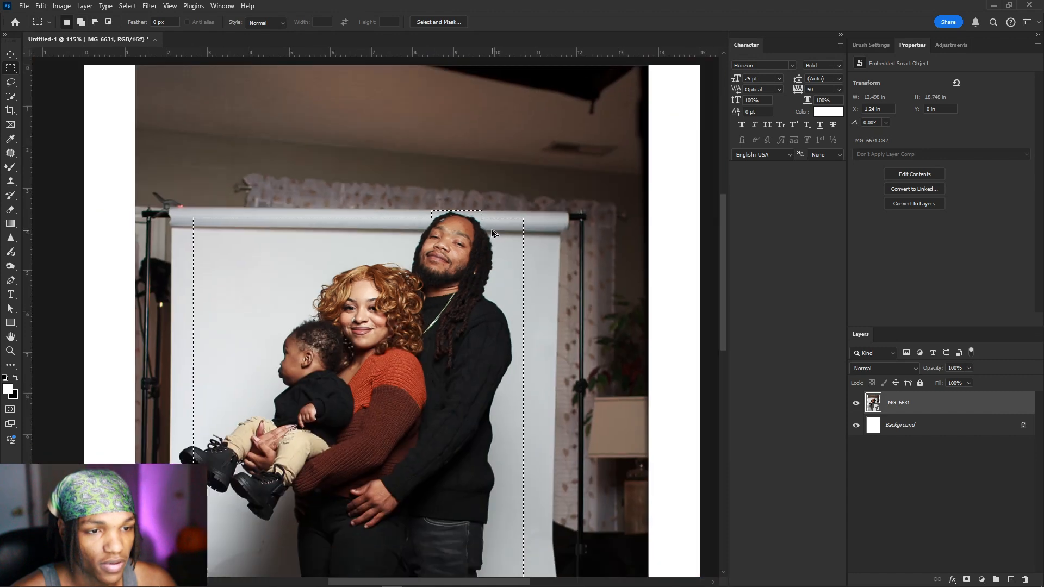
click(127, 5)
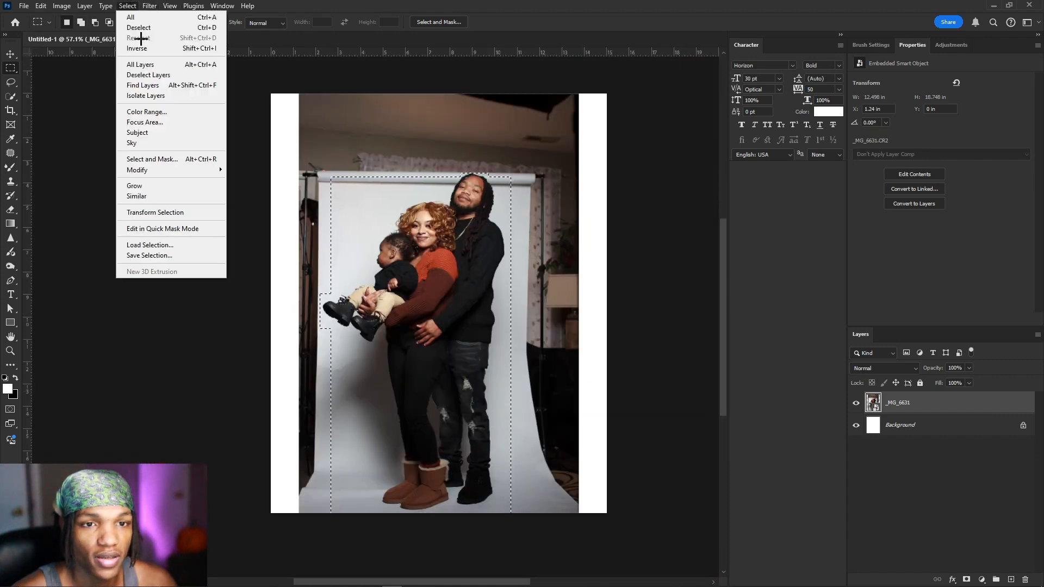
click(146, 48)
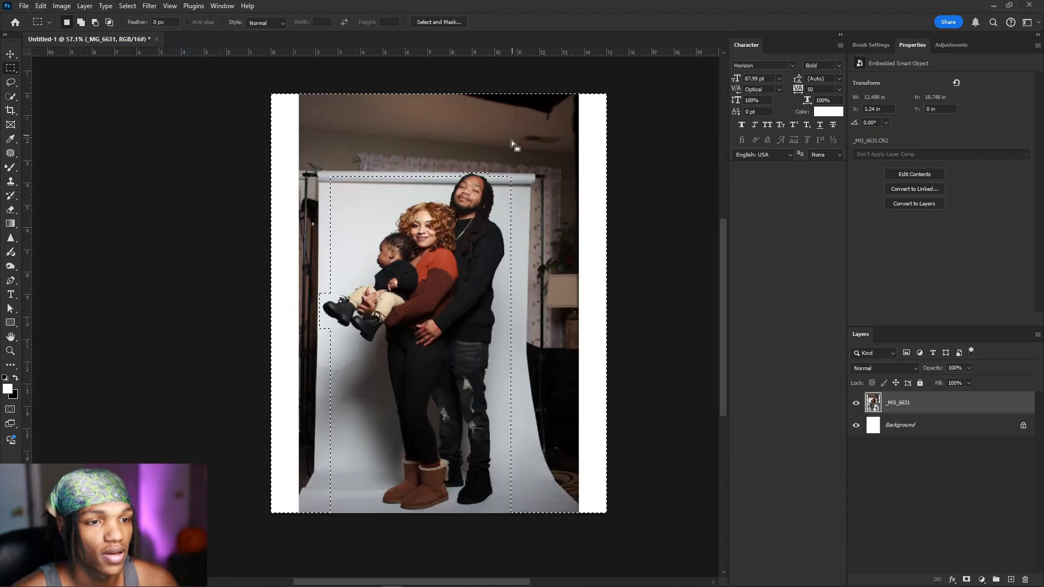
right_click(477, 270)
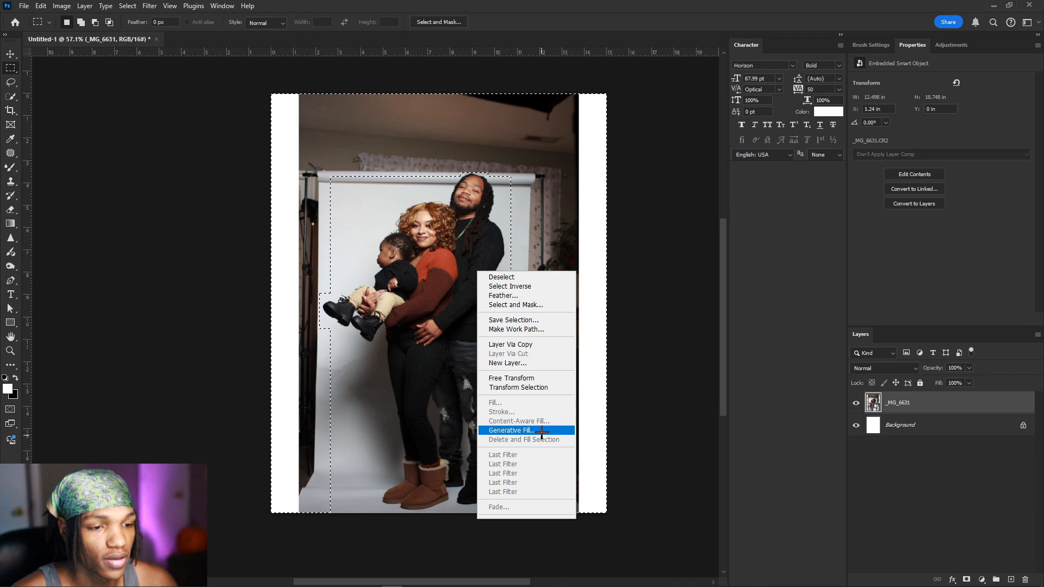
click(538, 430)
key(Return)
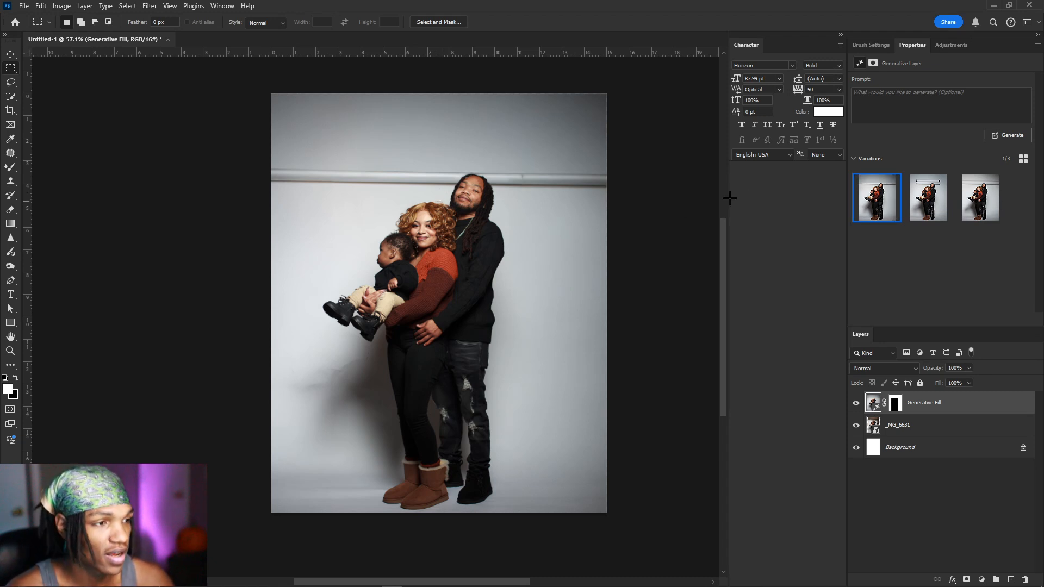
click(945, 200)
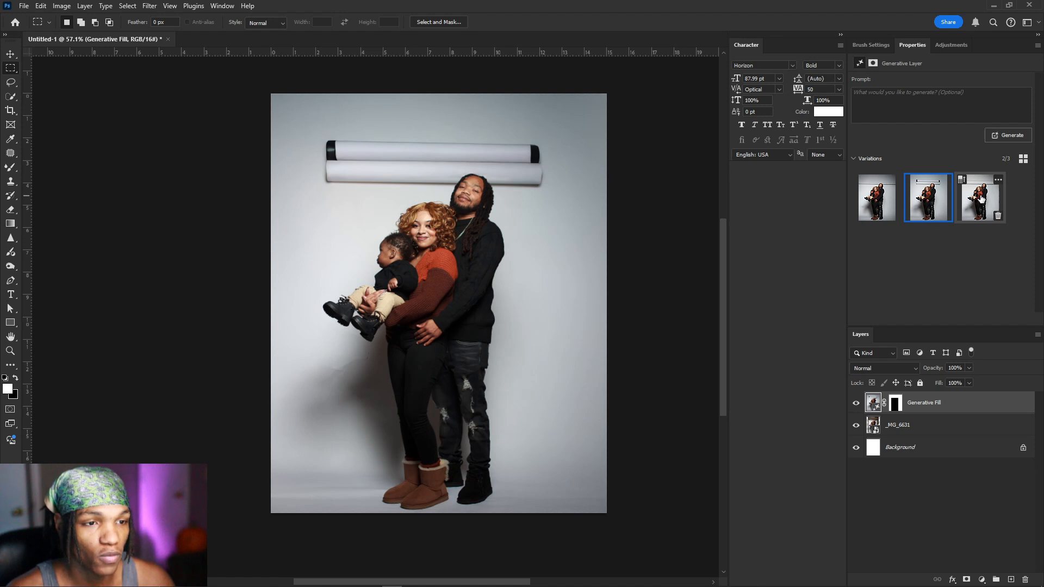
click(978, 196)
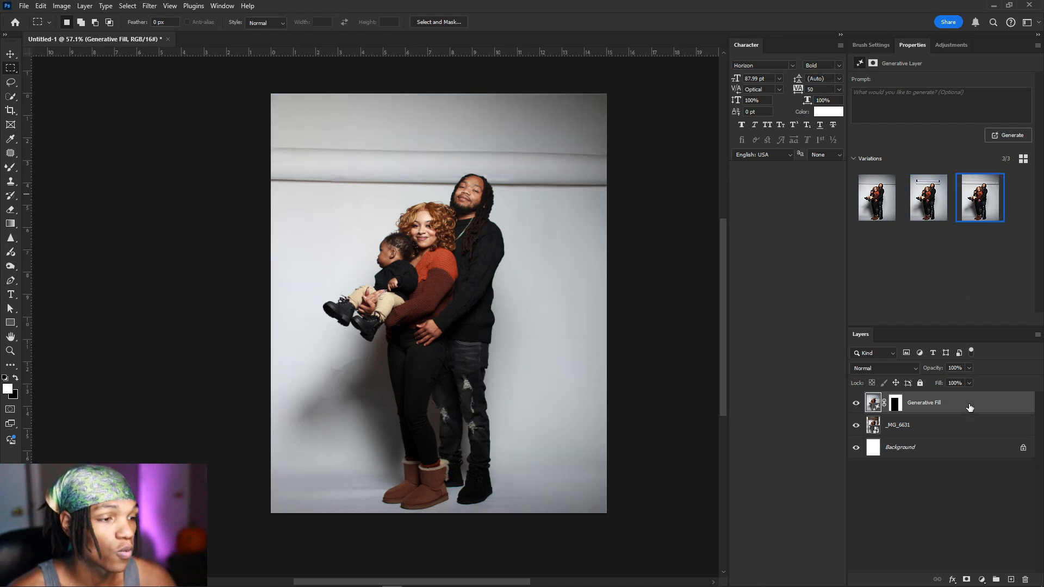
drag(970, 407, 1025, 579)
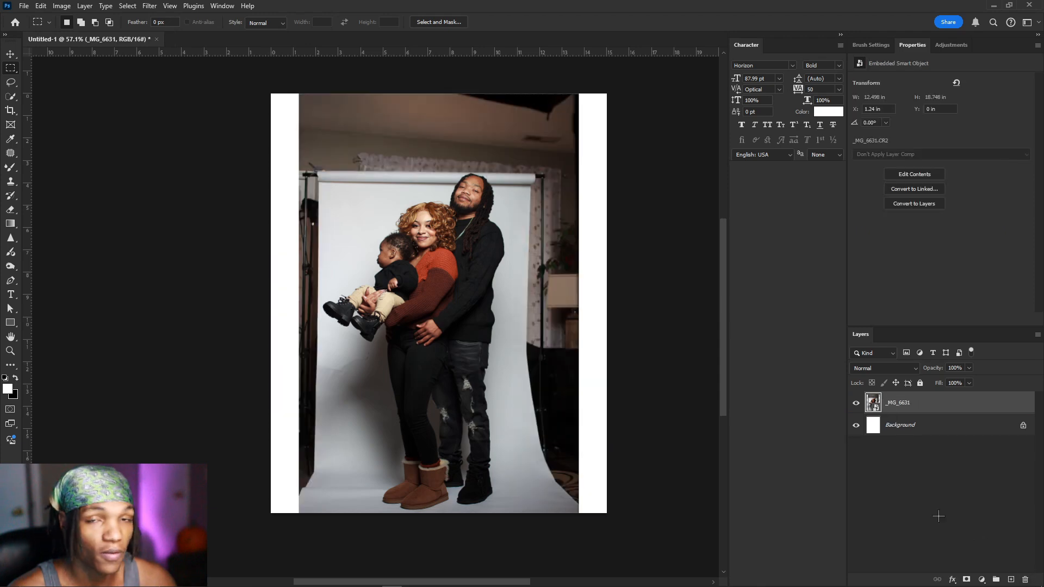
Step: Select the backdrop behind the family and subtract the area near the man's head
scroll(415, 217, up, 2)
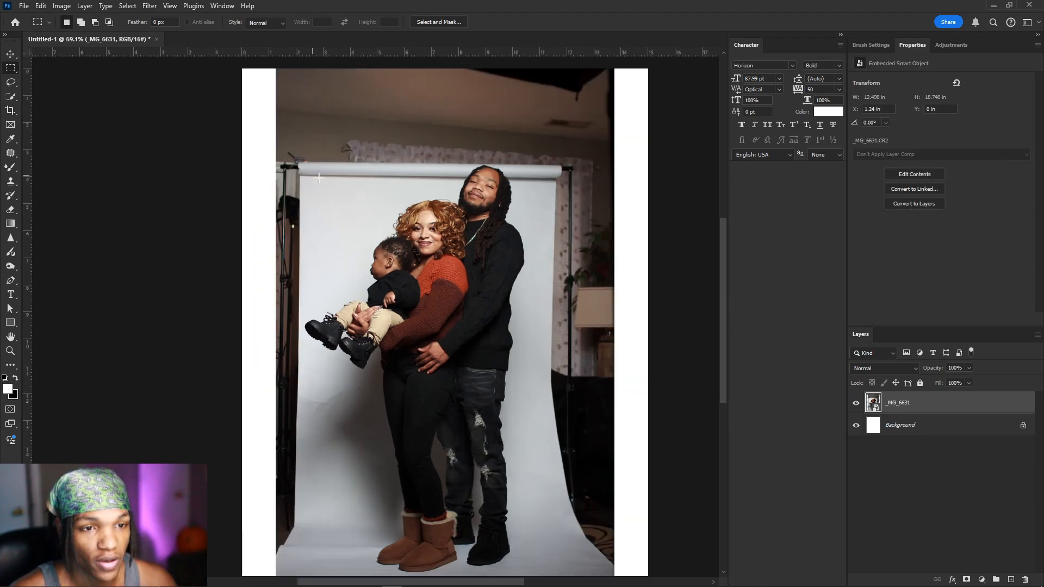
drag(308, 170, 554, 581)
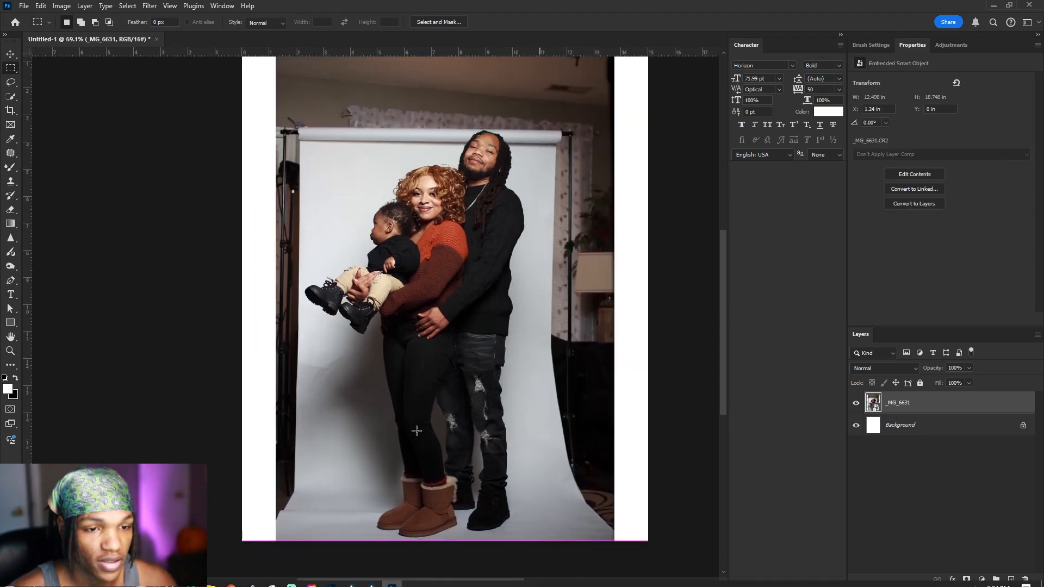
drag(503, 132, 582, 144)
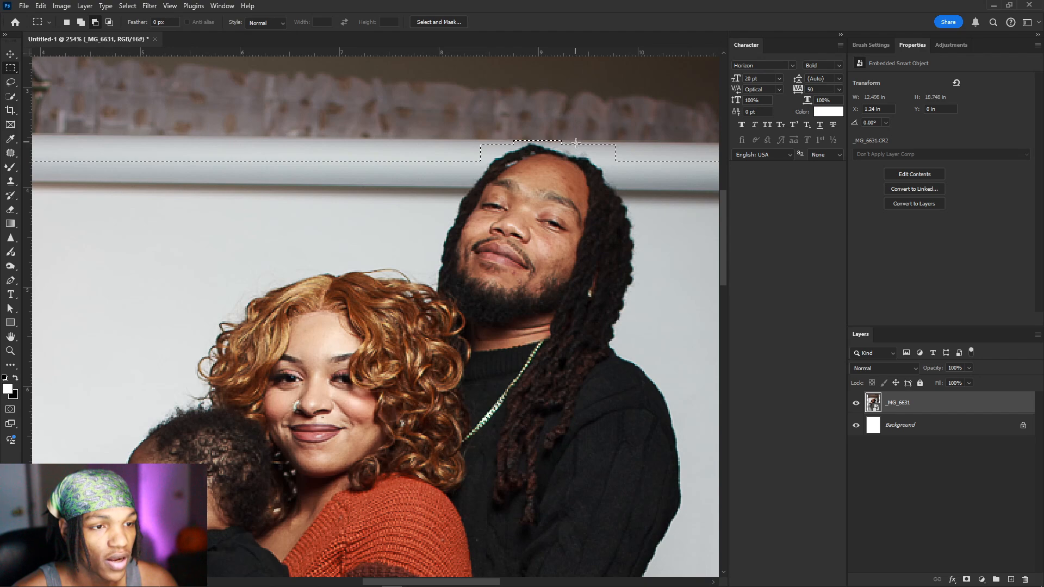
scroll(572, 147, down, 6)
scroll(325, 157, up, 6)
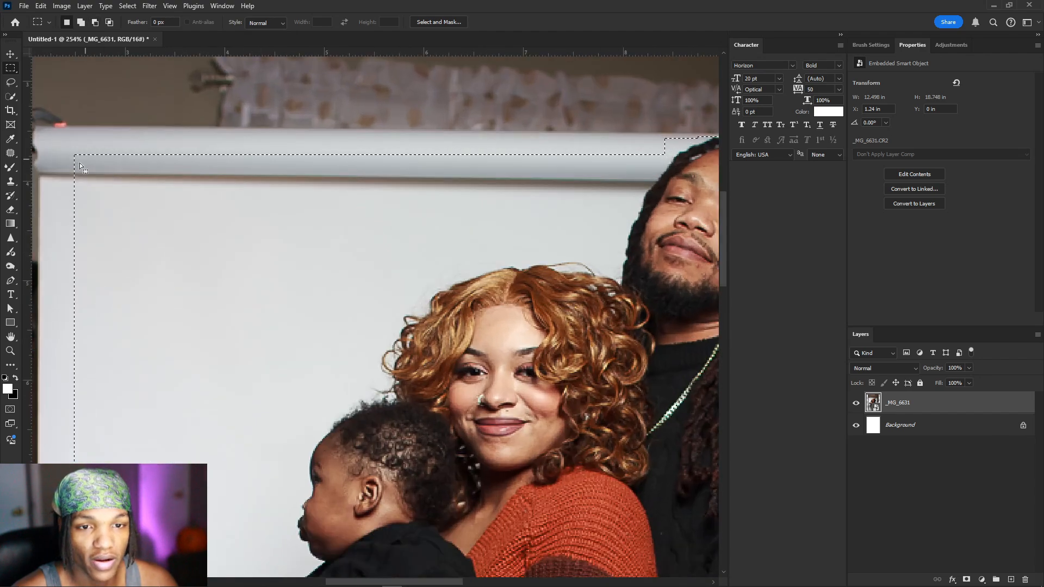
drag(139, 190, 183, 186)
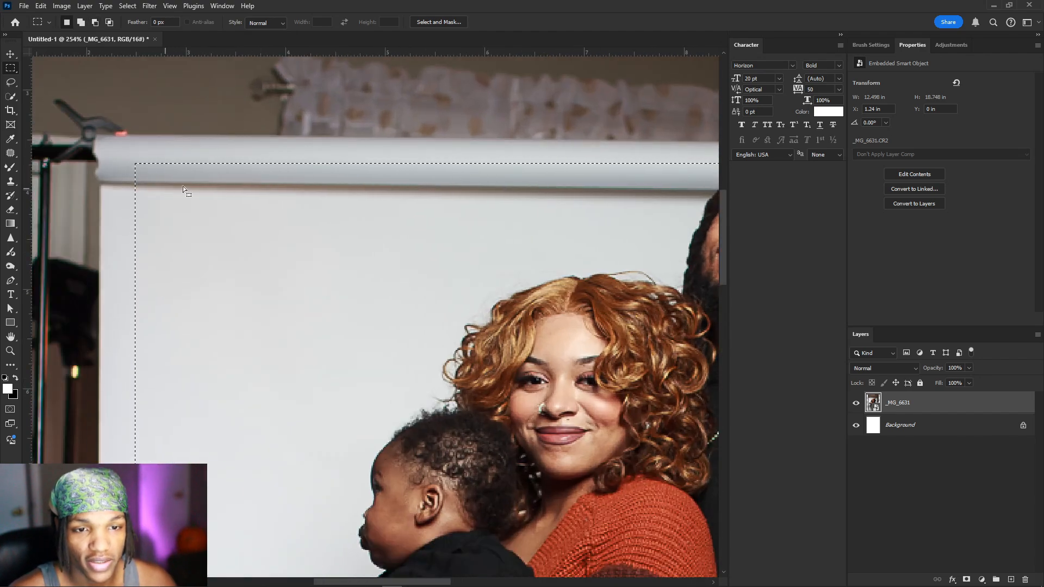
drag(327, 186, 274, 193)
key(ctrl+z)
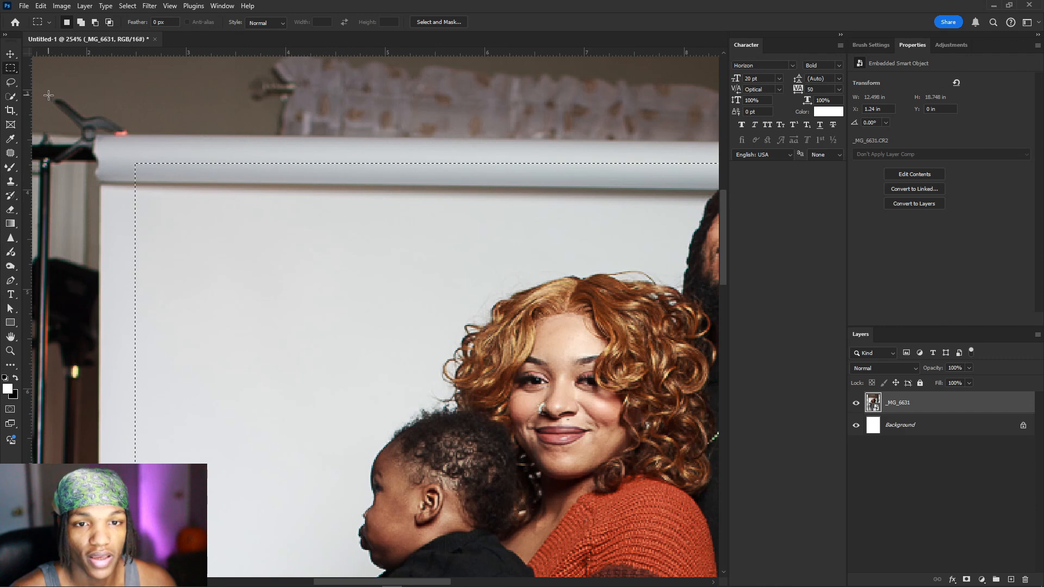
Step: Subtract a strip near the backdrop roll from the selection
click(11, 82)
drag(478, 188, 334, 182)
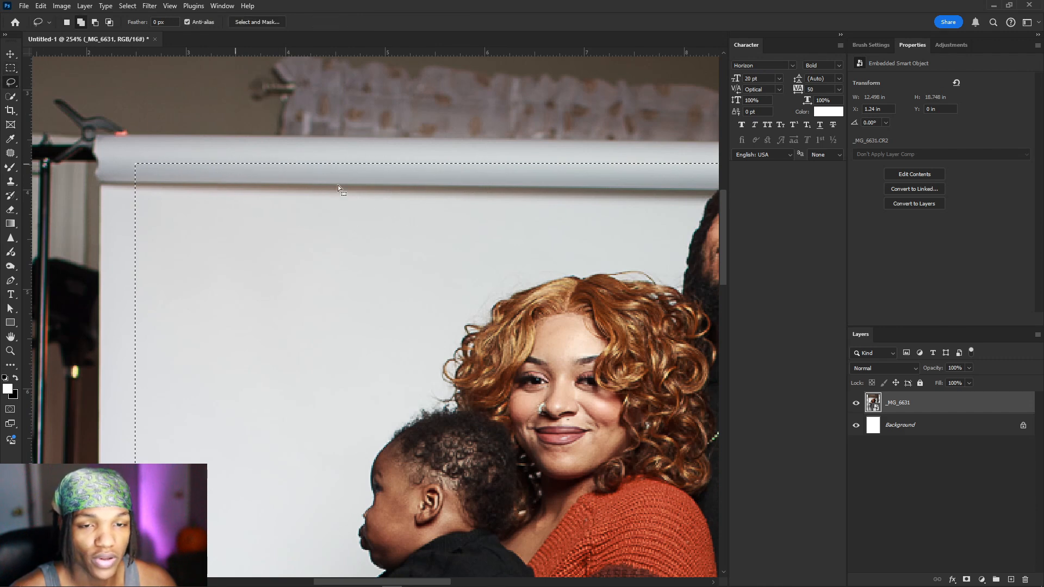
key(ctrl+z)
click(10, 69)
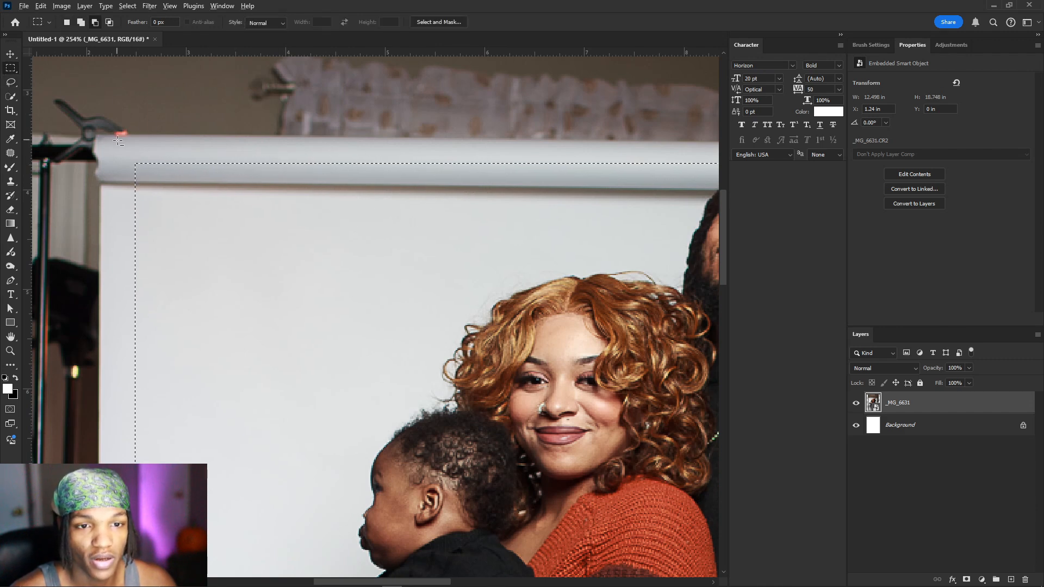
drag(126, 151, 705, 205)
scroll(685, 190, right, 5)
drag(610, 151, 489, 200)
scroll(520, 187, up, 3)
scroll(521, 187, up, 1)
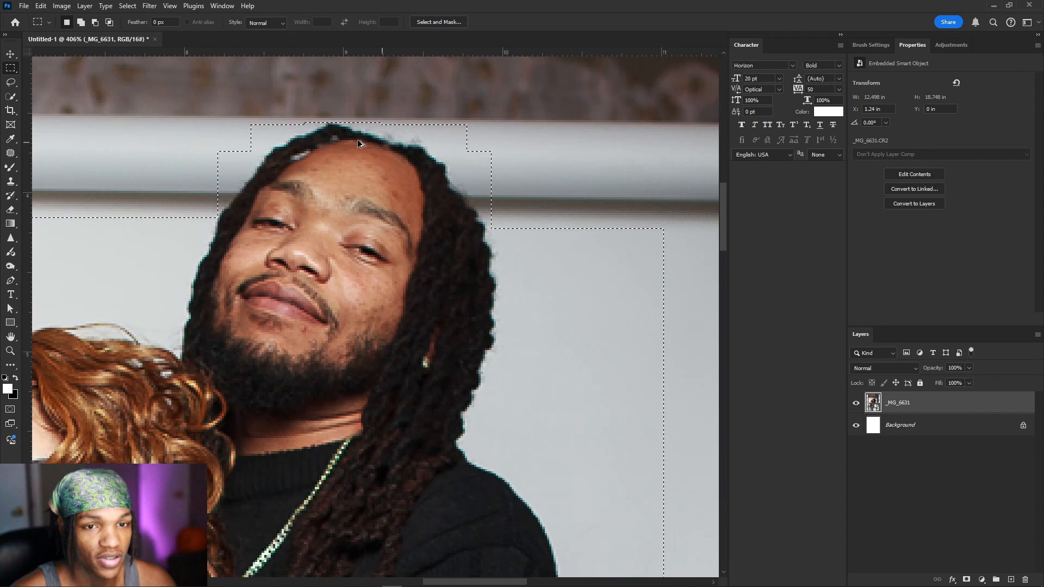
Step: Trim the selection with the Lasso closely along the top of the man's hair
click(11, 82)
scroll(455, 146, up, 3)
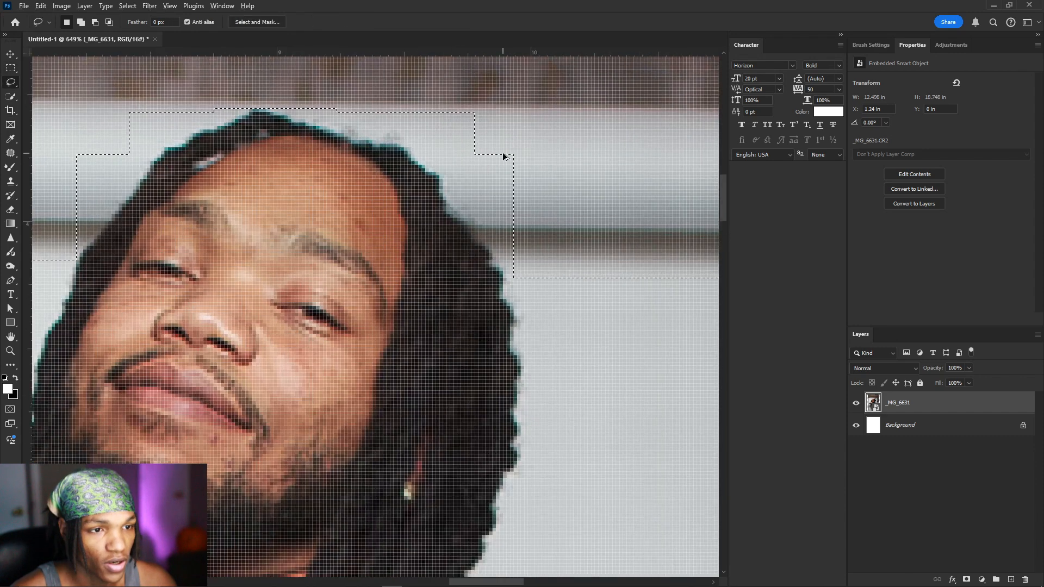
scroll(500, 155, down, 2)
mouse_move(481, 144)
mouse_down()
mouse_move(436, 173)
mouse_move(443, 207)
mouse_move(473, 242)
mouse_move(503, 243)
mouse_up()
scroll(223, 219, left, 3)
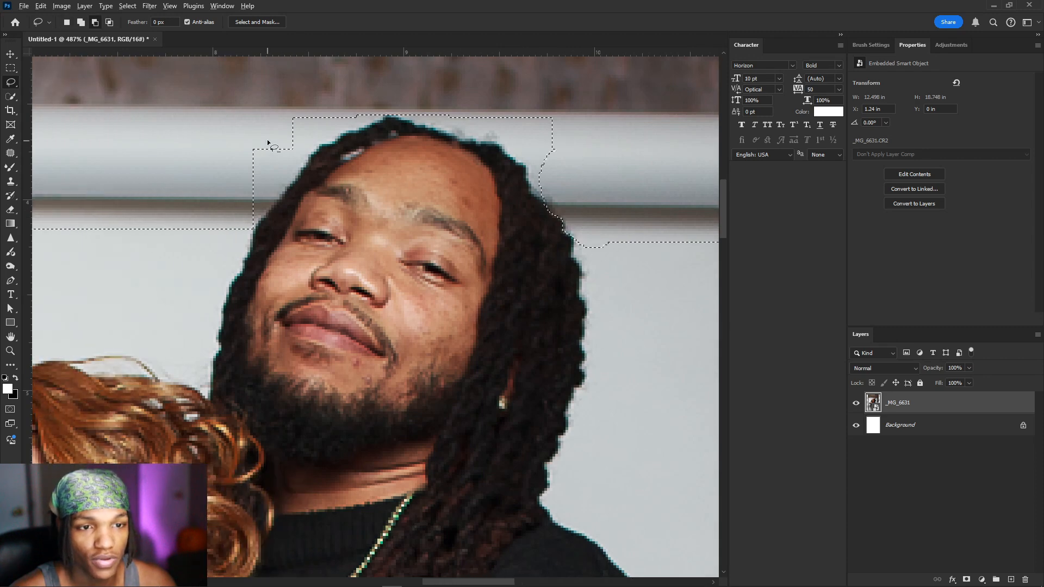
mouse_move(266, 141)
mouse_down()
mouse_move(235, 183)
mouse_move(242, 229)
mouse_move(260, 234)
mouse_move(282, 190)
mouse_up()
scroll(283, 191, down, 10)
scroll(282, 190, down, 2)
scroll(283, 190, up, 2)
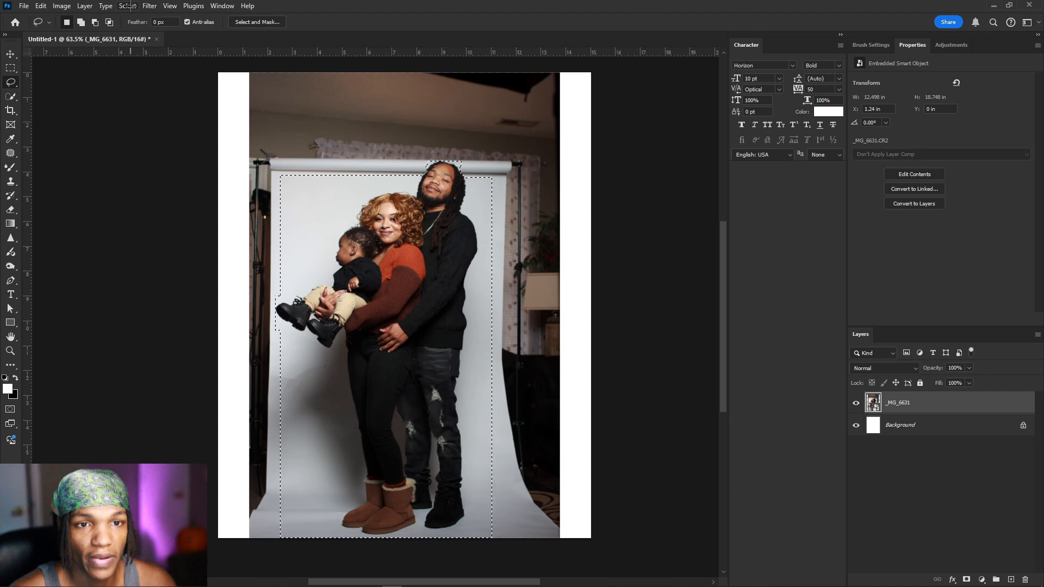
Step: Invert the selection and run Generative Fill with an empty prompt for a plain grey backdrop
click(127, 6)
click(159, 44)
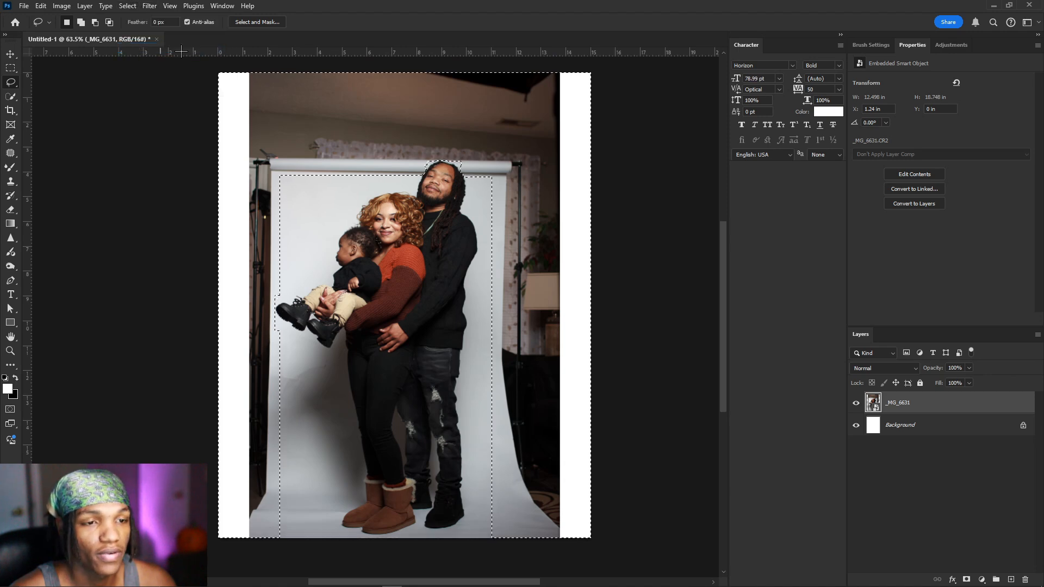
right_click(455, 198)
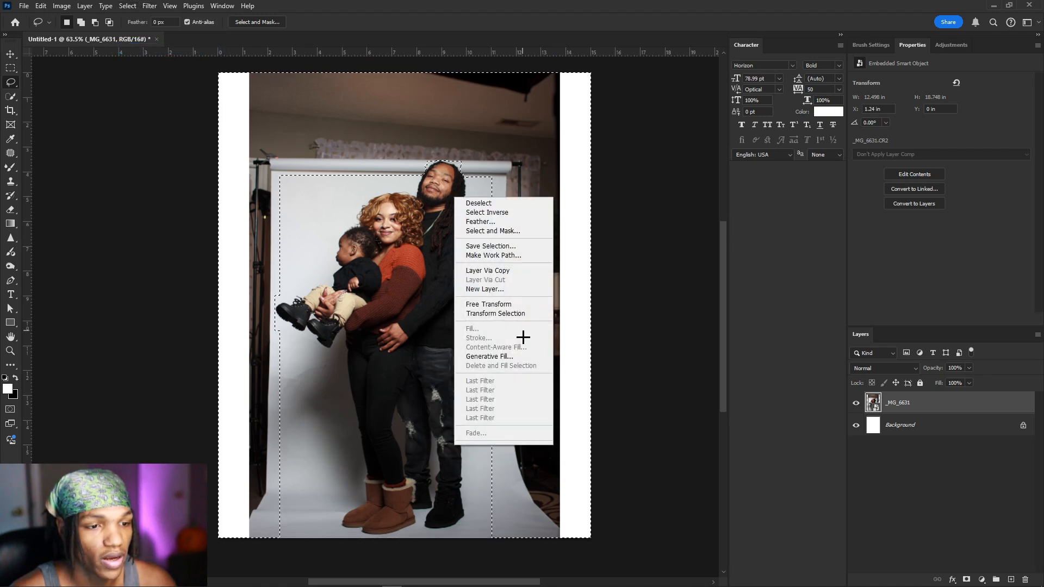
click(520, 356)
click(552, 231)
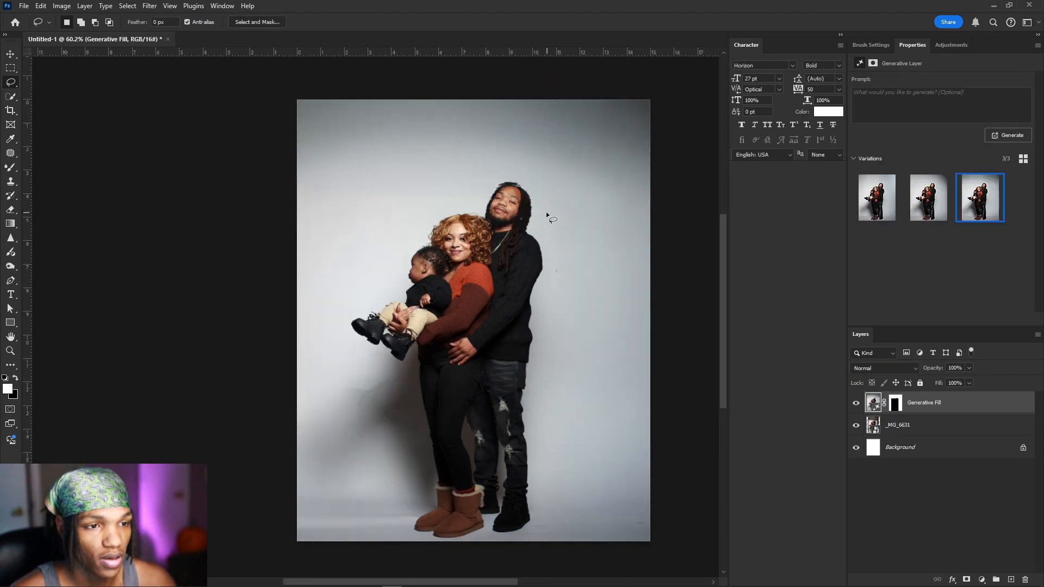
scroll(546, 213, up, 10)
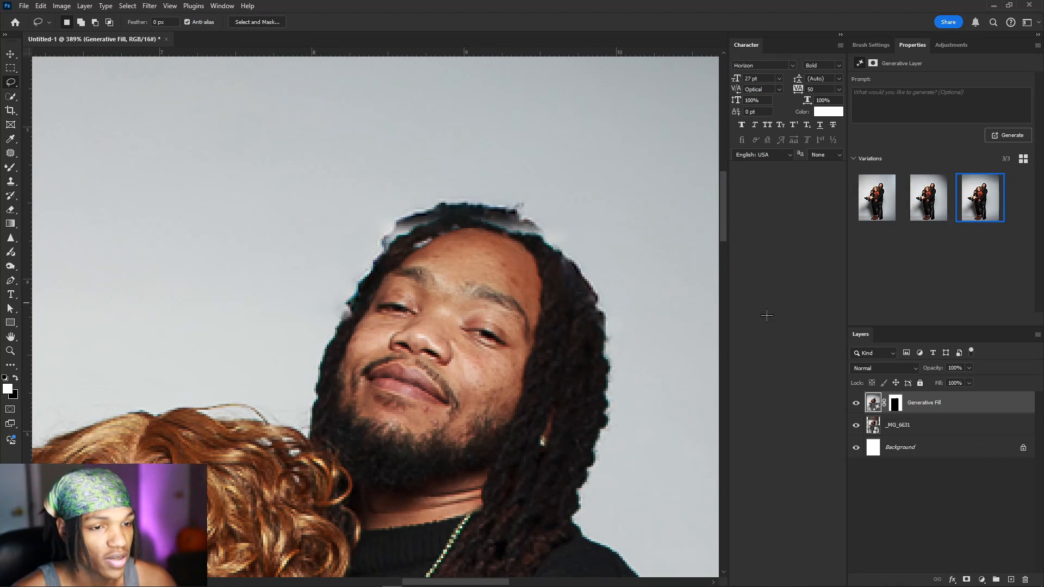
Step: Merge the Generative Fill and _MG_6631 layers into one layer
shift+click(944, 428)
right_click(946, 428)
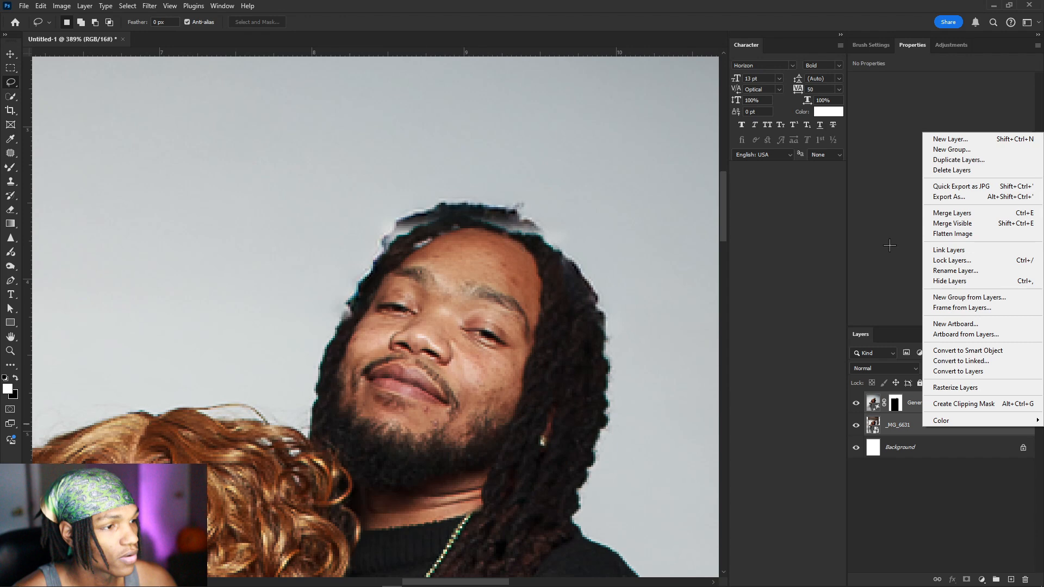
click(963, 213)
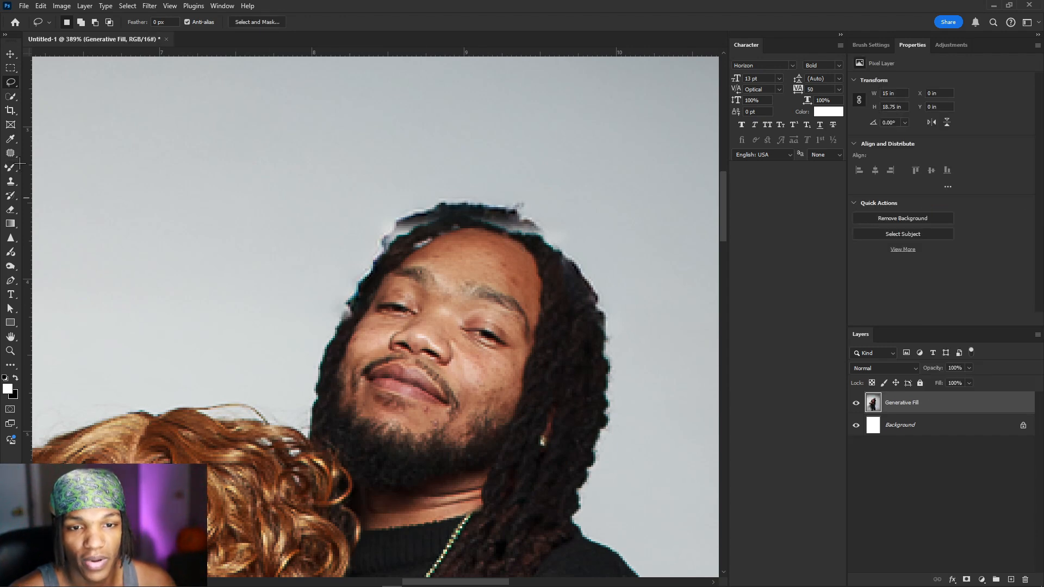
Step: Clone backdrop grey over the hair's upper-left edge with a size 12 Clone Stamp
click(11, 181)
scroll(373, 196, up, 2)
scroll(405, 199, down, 1)
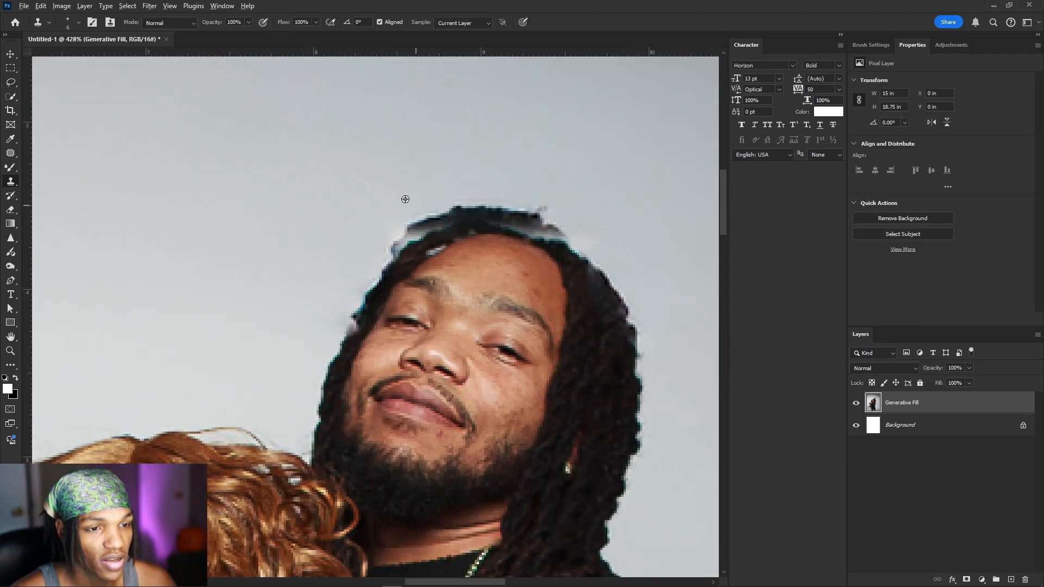
mouse_move(396, 196)
mouse_down()
mouse_move(417, 212)
mouse_move(397, 228)
mouse_move(433, 208)
mouse_move(387, 246)
mouse_up()
alt+click(383, 191)
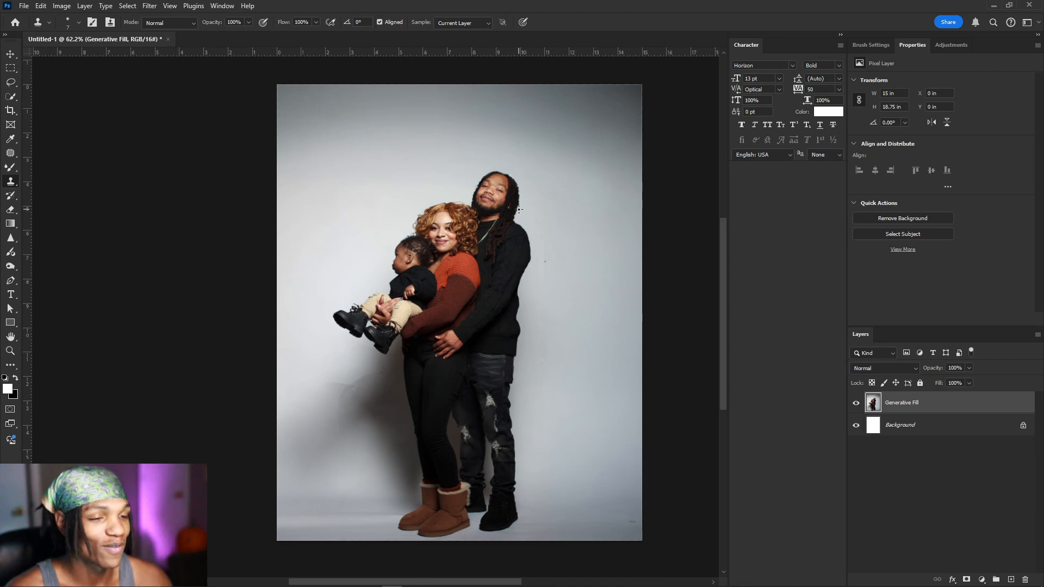
Step: Rename the merged layer to 'Fre1'
double_click(894, 405)
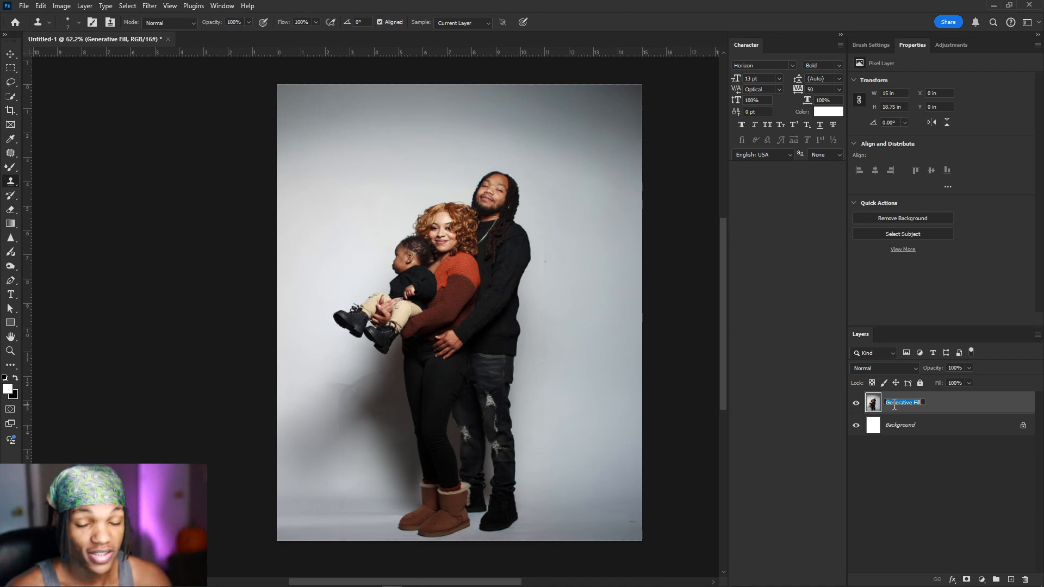
text(Fre1)
key(Return)
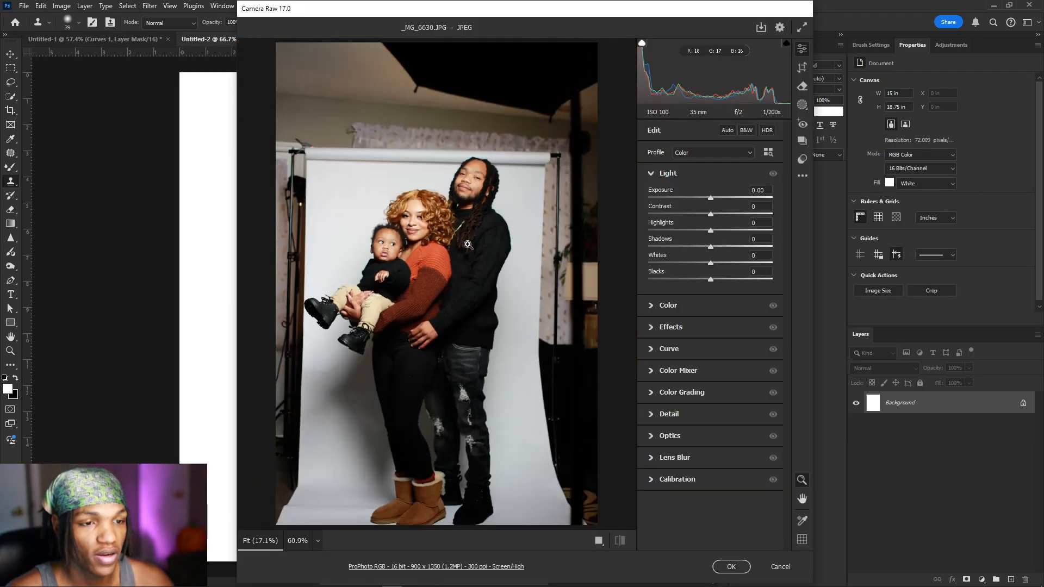
Step: Lower the _MG_6630 photo's Exposure to -0.35
scroll(378, 209, up, 3)
scroll(377, 209, up, 2)
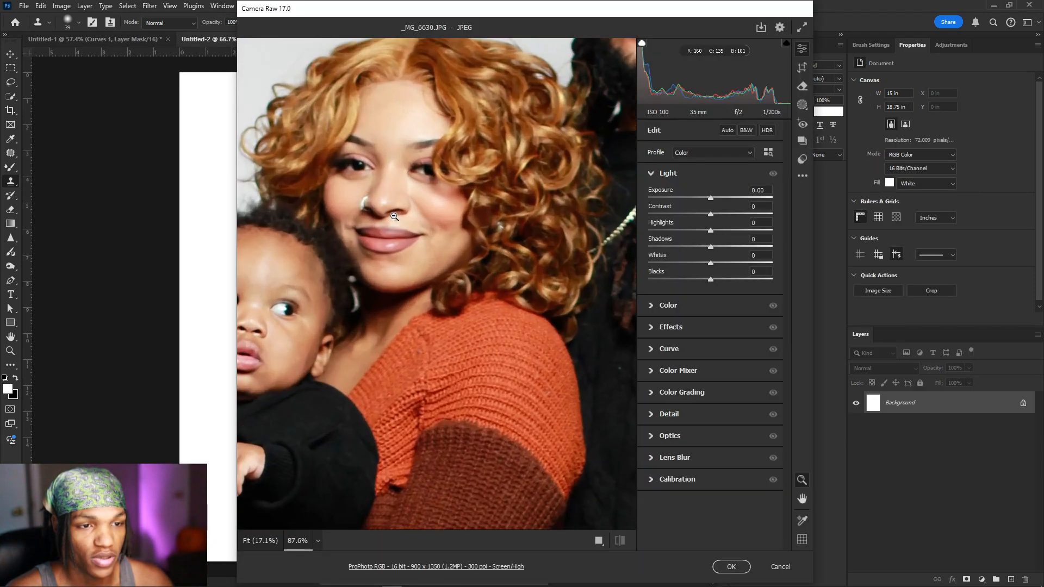
scroll(375, 237, down, 5)
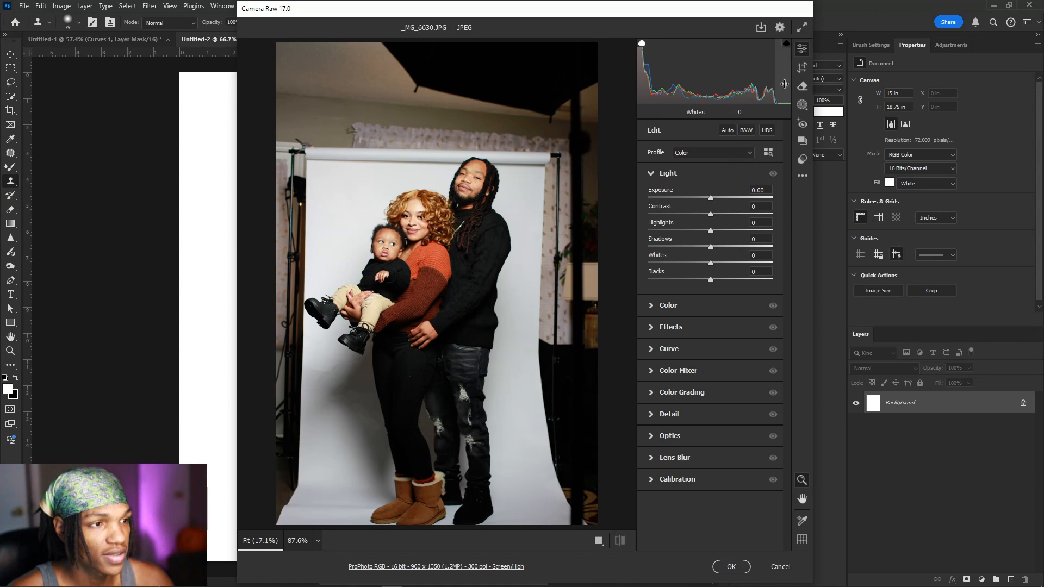
drag(710, 199, 707, 199)
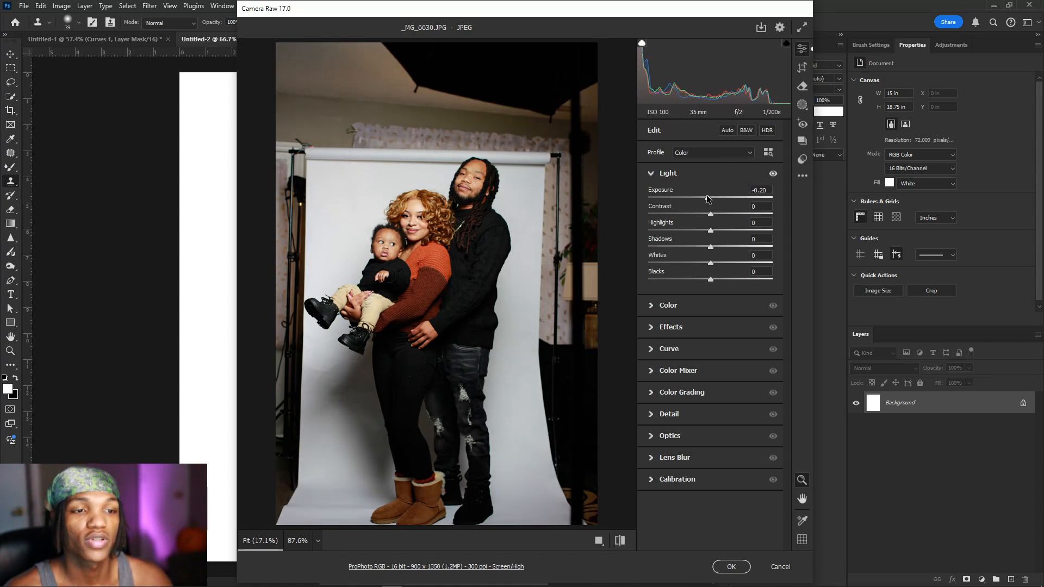
drag(706, 197, 705, 197)
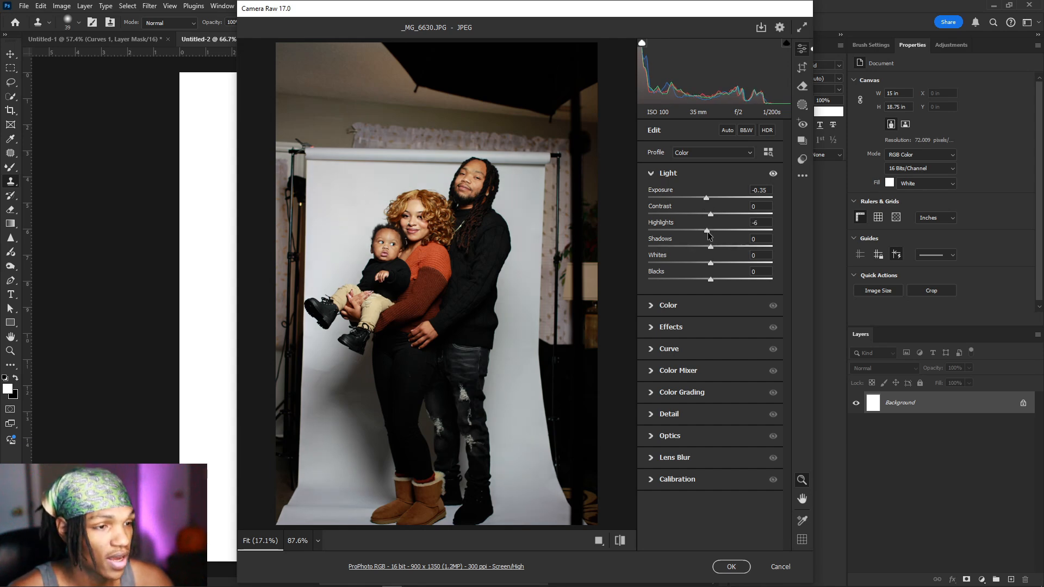
Step: Set Sharpening 13, Radius 3.0 and Detail 100, checking the faces zoomed in
click(669, 413)
click(659, 253)
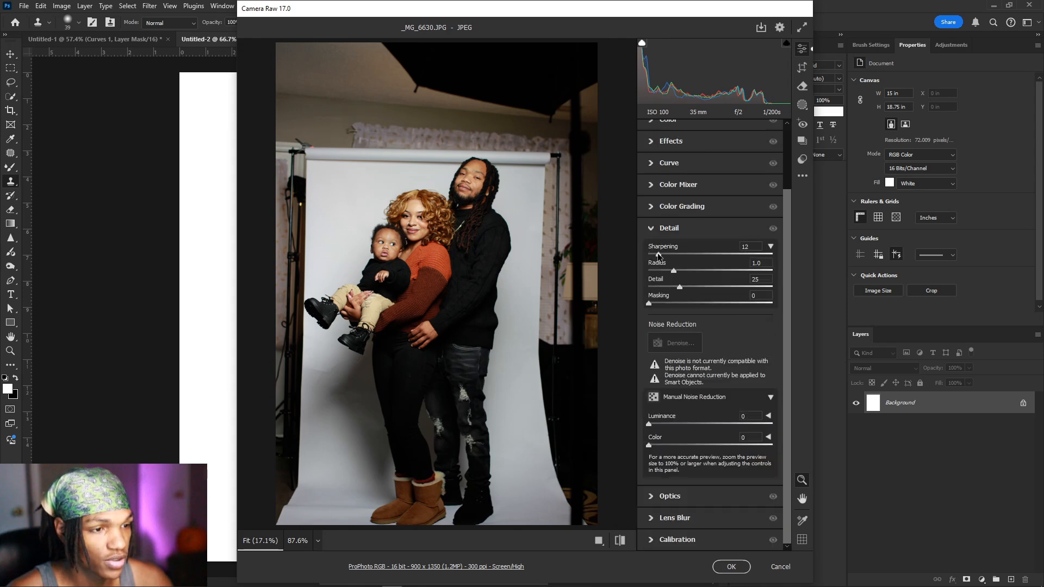
drag(680, 287, 805, 294)
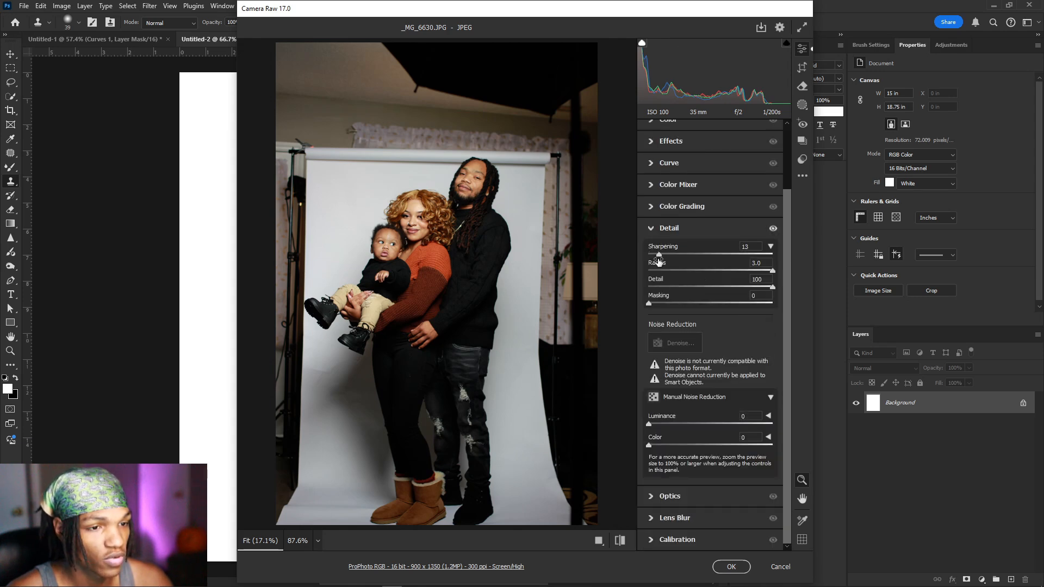
click(423, 220)
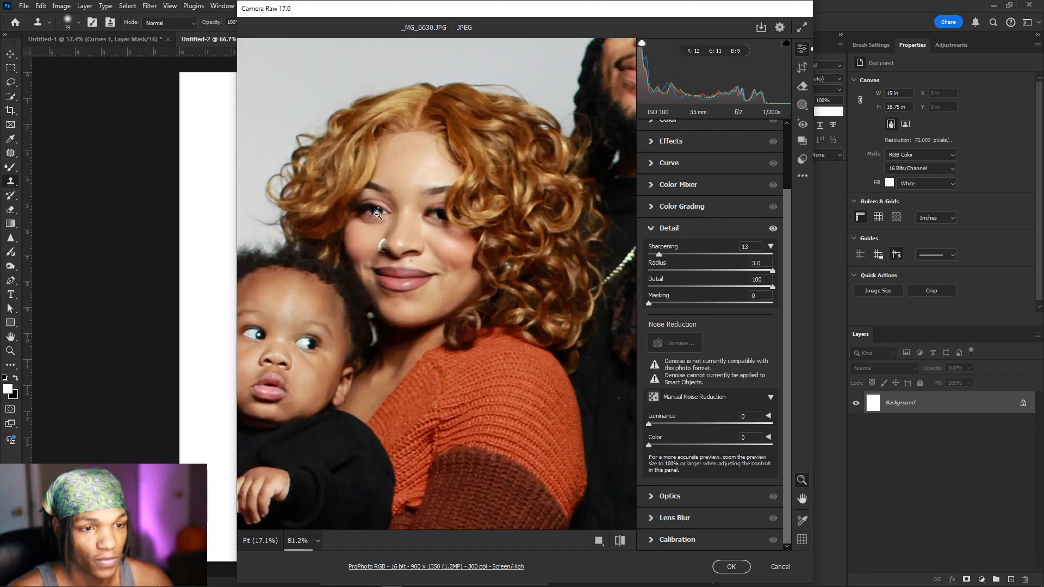
click(427, 243)
drag(416, 212, 456, 225)
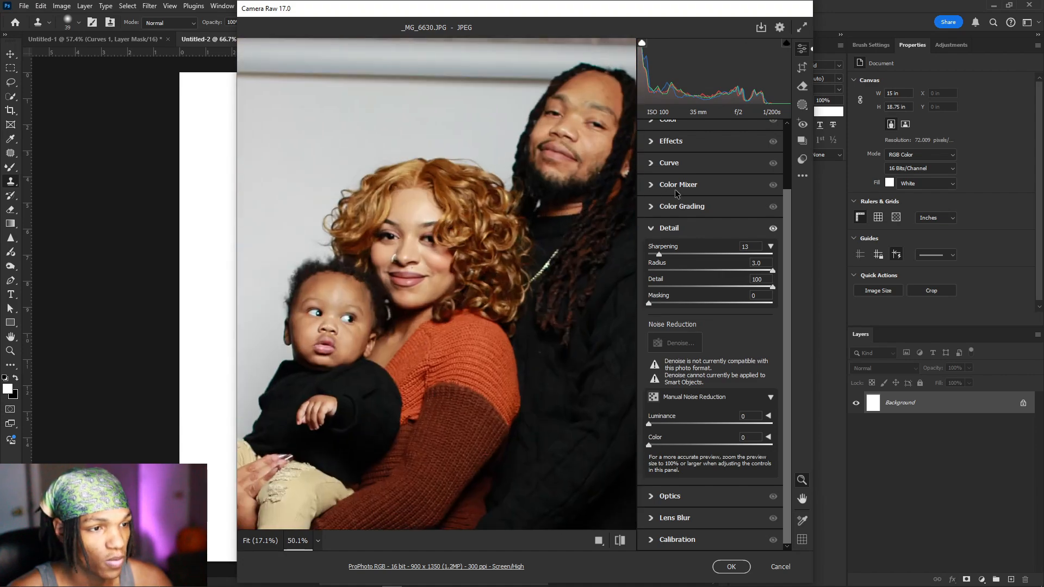
click(673, 225)
Step: Raise Clarity to +14 under Effects and switch to crop editing
click(674, 217)
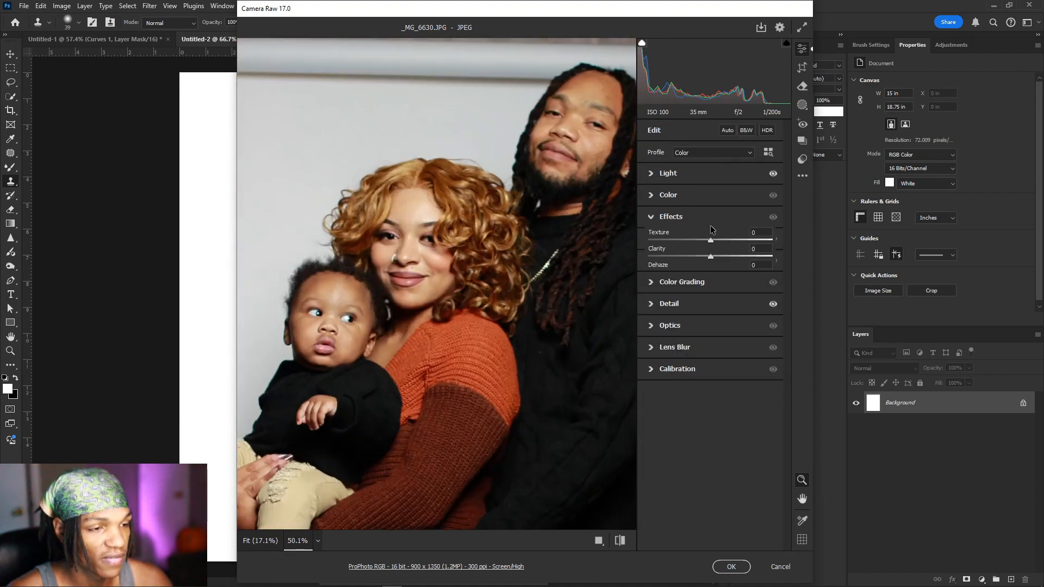
drag(711, 256, 718, 263)
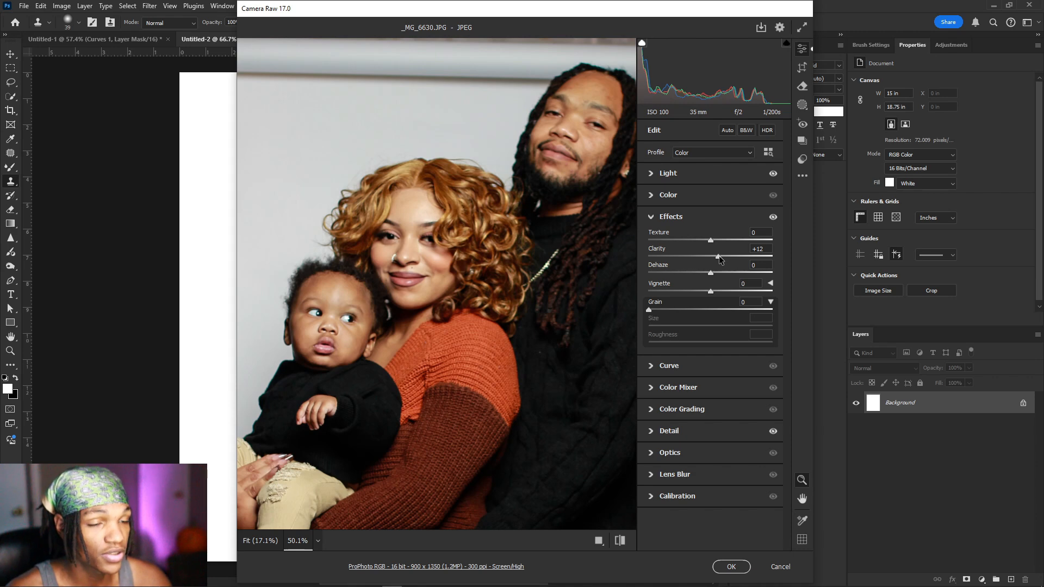
drag(719, 256, 720, 257)
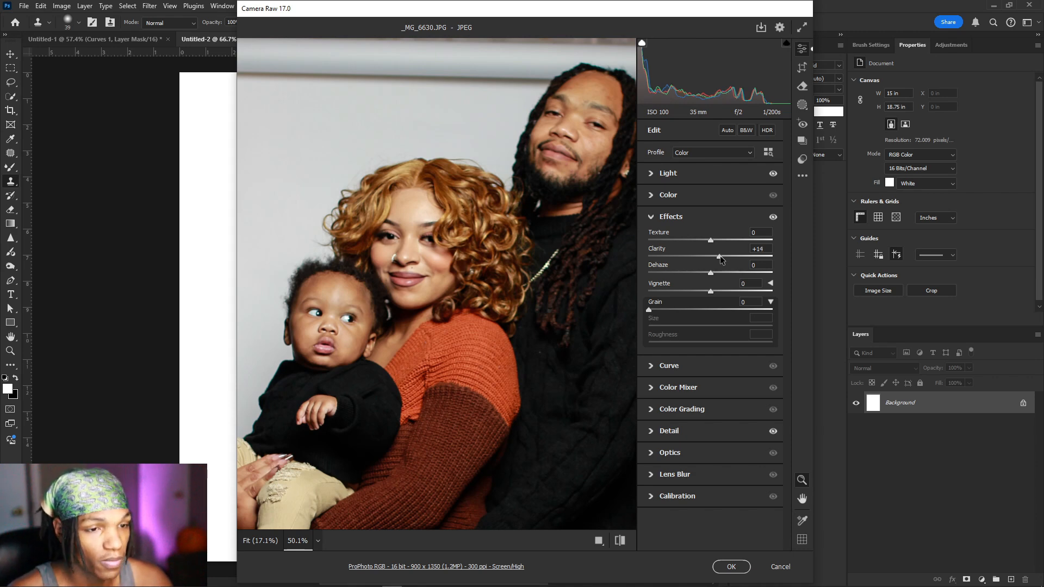
key(c)
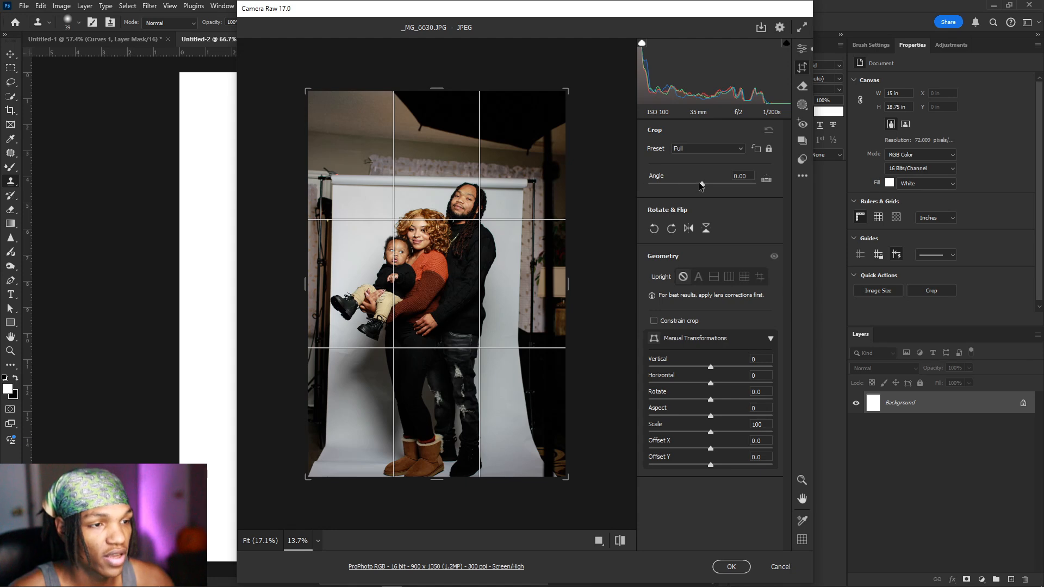
Step: Straighten the photo by -2.00° in Camera Raw and place it on the canvas
drag(700, 182, 701, 185)
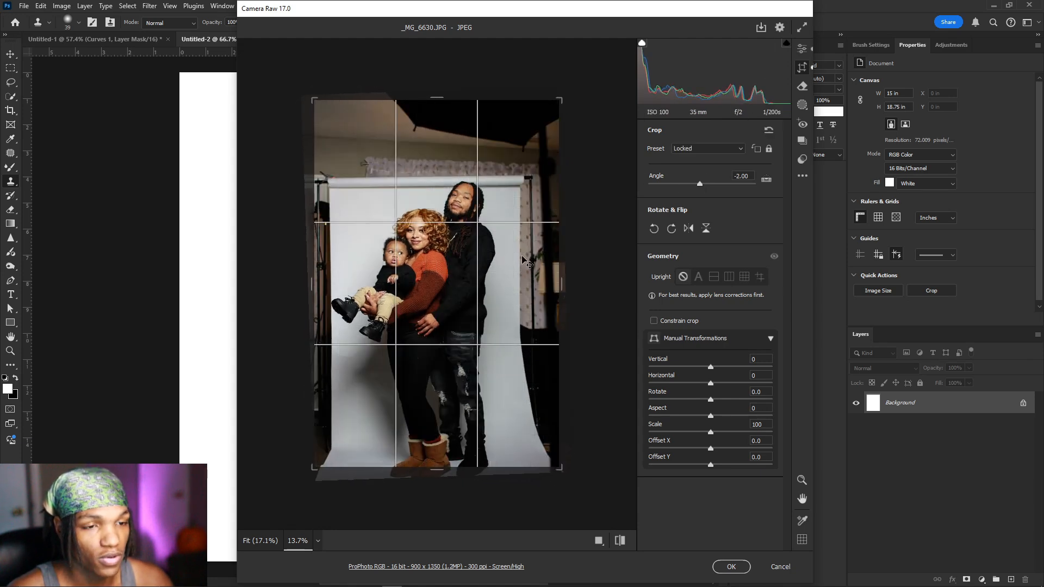
drag(433, 285, 434, 280)
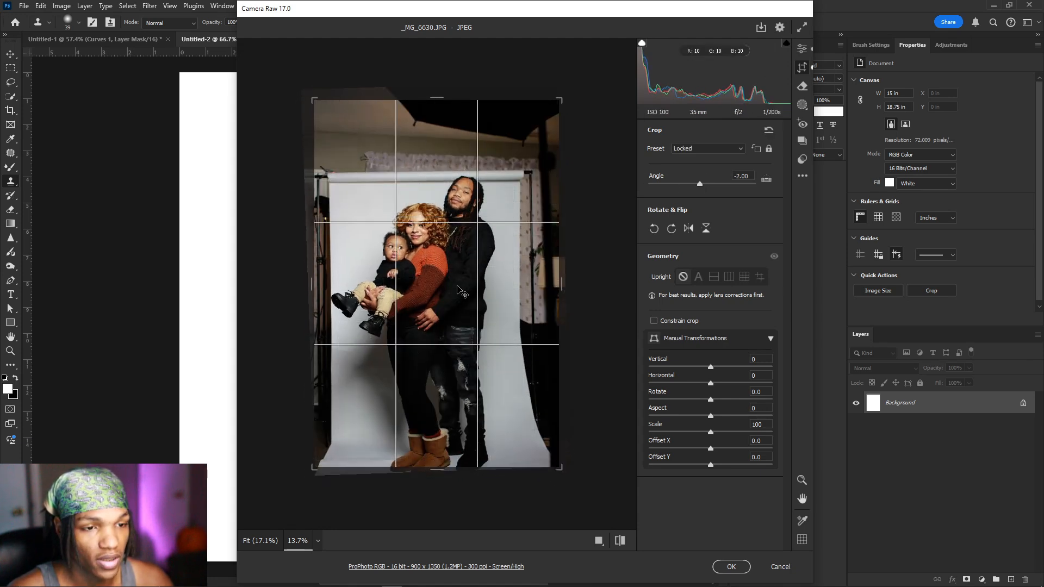
click(748, 565)
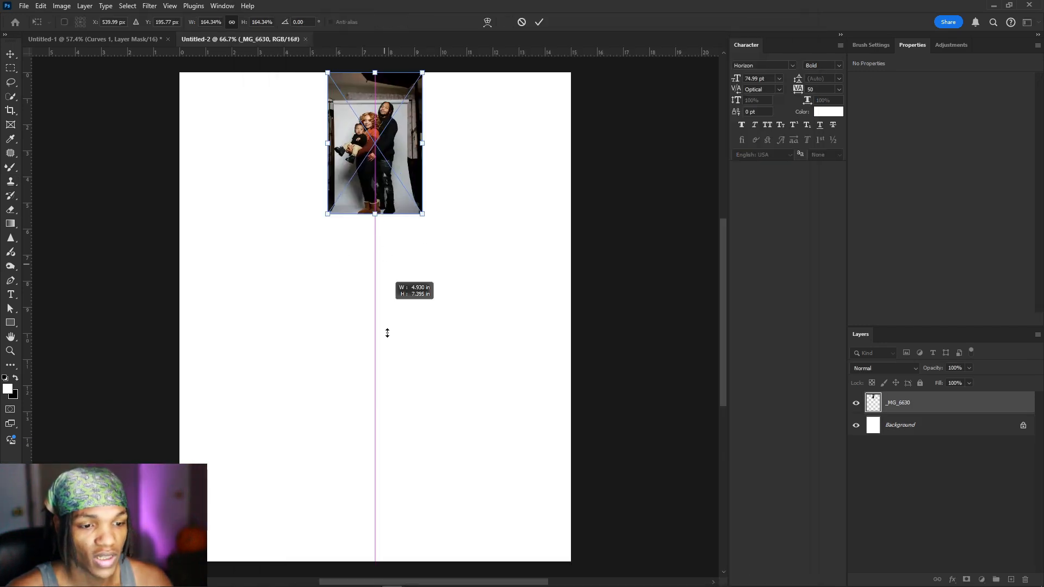
Step: Stretch the placed photo down until it spans the full canvas height, then commit it
drag(387, 333, 413, 563)
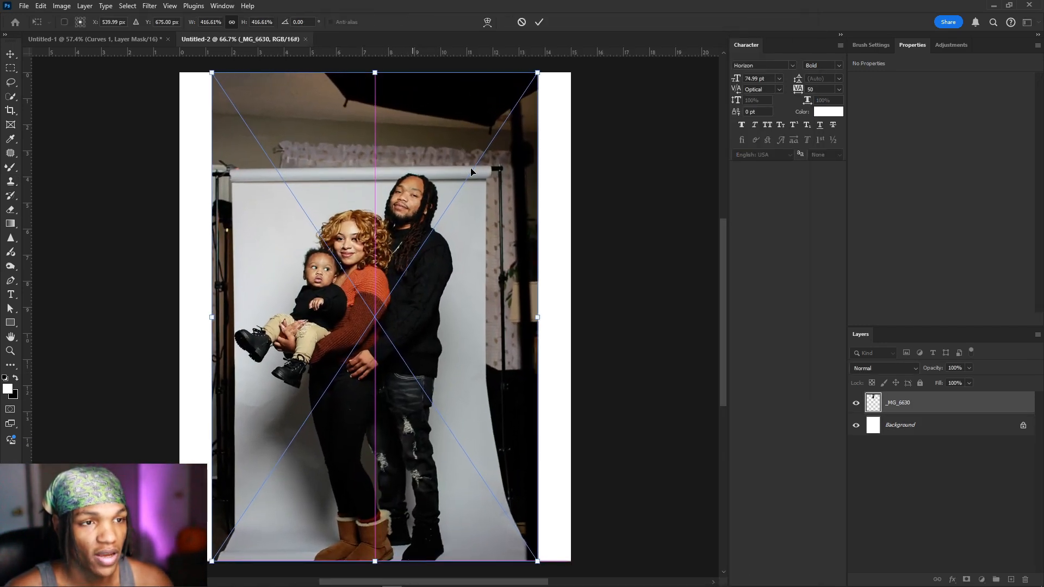
click(539, 22)
click(11, 68)
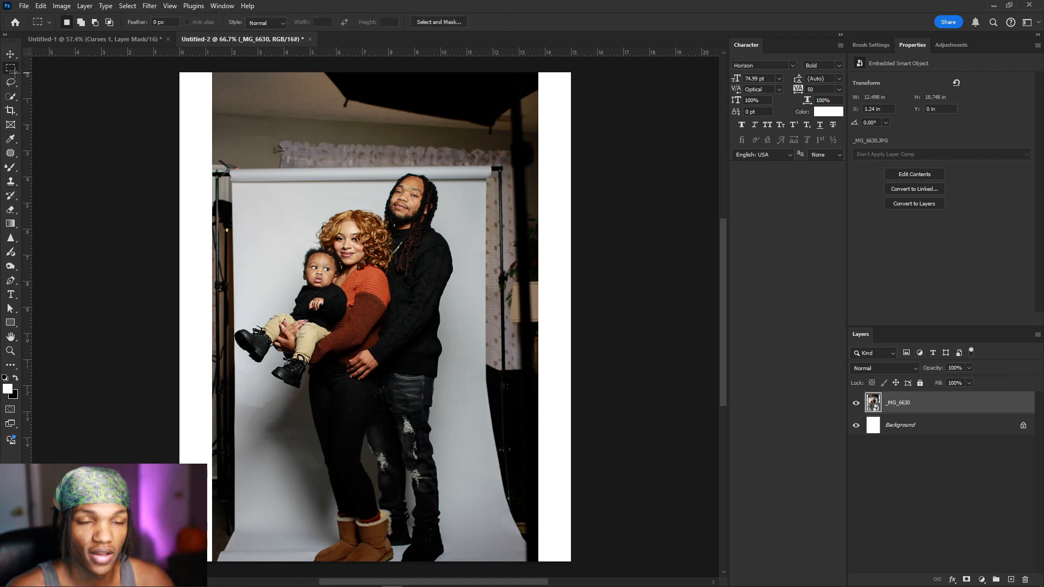
scroll(275, 177, down, 2)
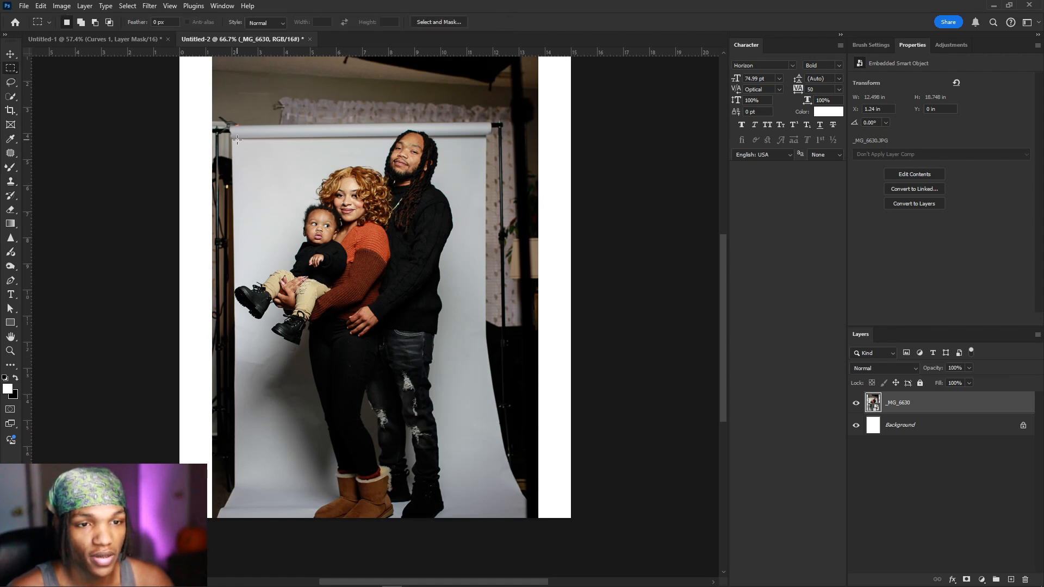
Step: Marquee the grey backdrop and add the man's head and the area above the woman's head
drag(235, 139, 486, 515)
scroll(421, 122, up, 6)
drag(341, 144, 498, 241)
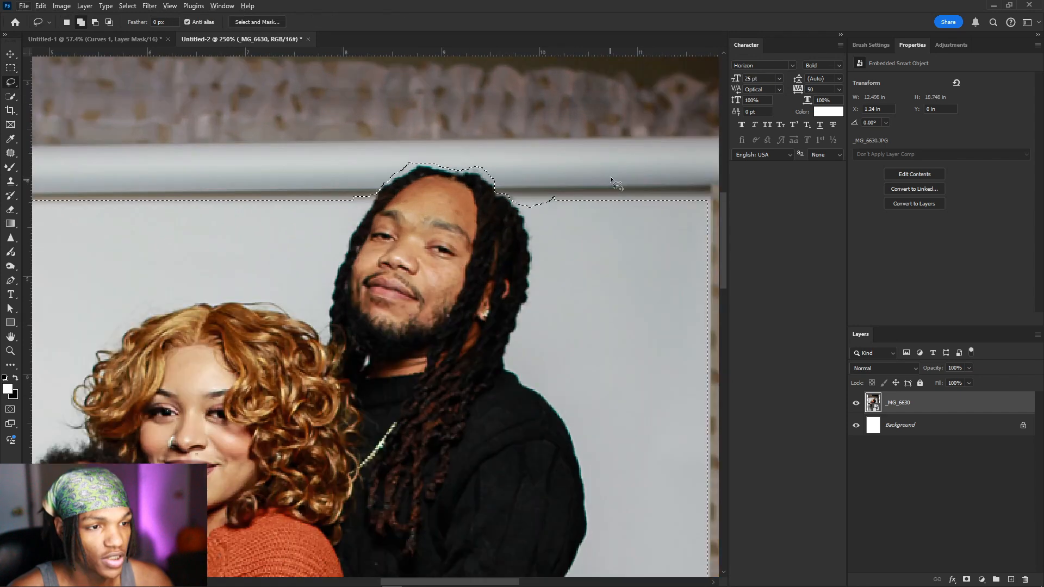
mouse_move(587, 175)
mouse_down()
mouse_move(632, 161)
mouse_move(532, 177)
mouse_up()
drag(323, 168, 321, 168)
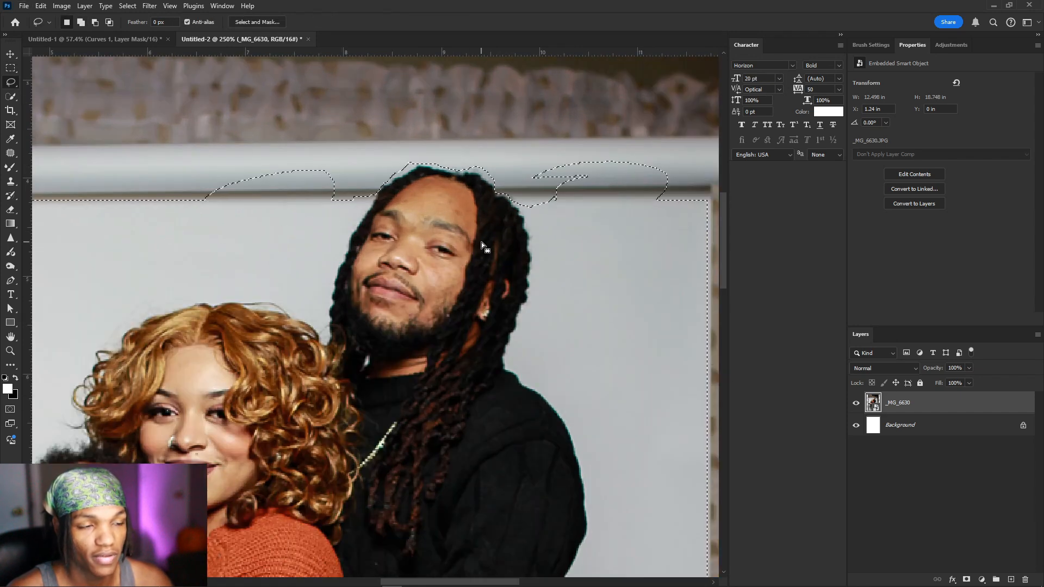
Step: Fit the photo in view and invert the selection to everything outside the backdrop
key(ctrl+0)
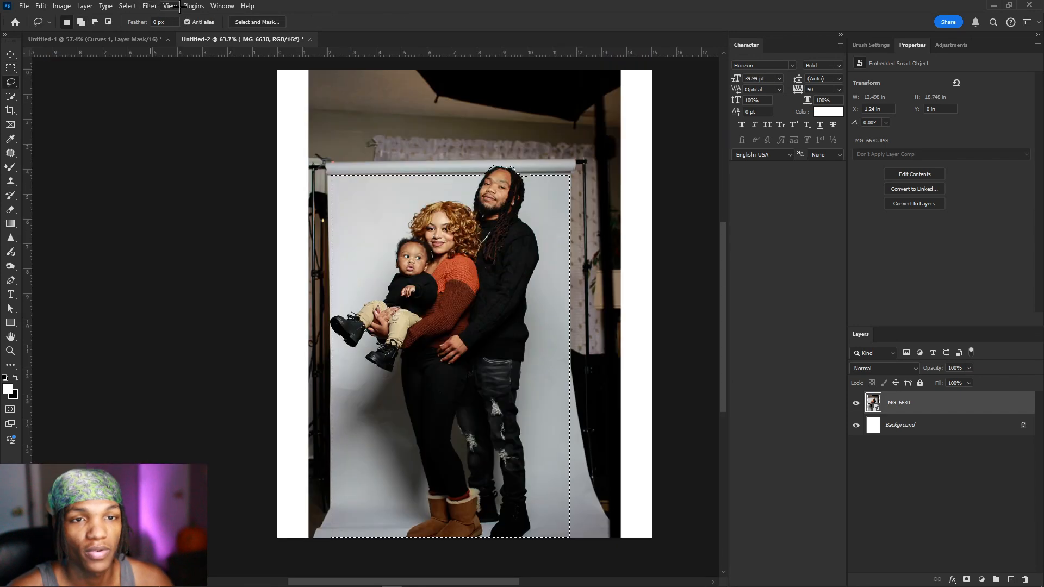
click(125, 6)
click(136, 48)
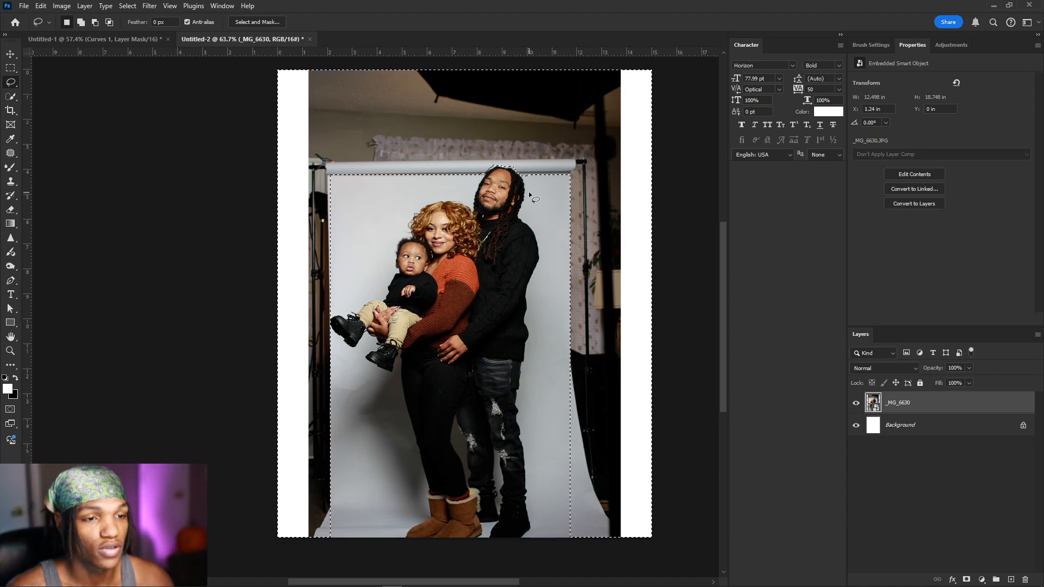
Step: Run Generative Fill on the selection, compare the three variations, and keep the second
right_click(526, 235)
click(565, 393)
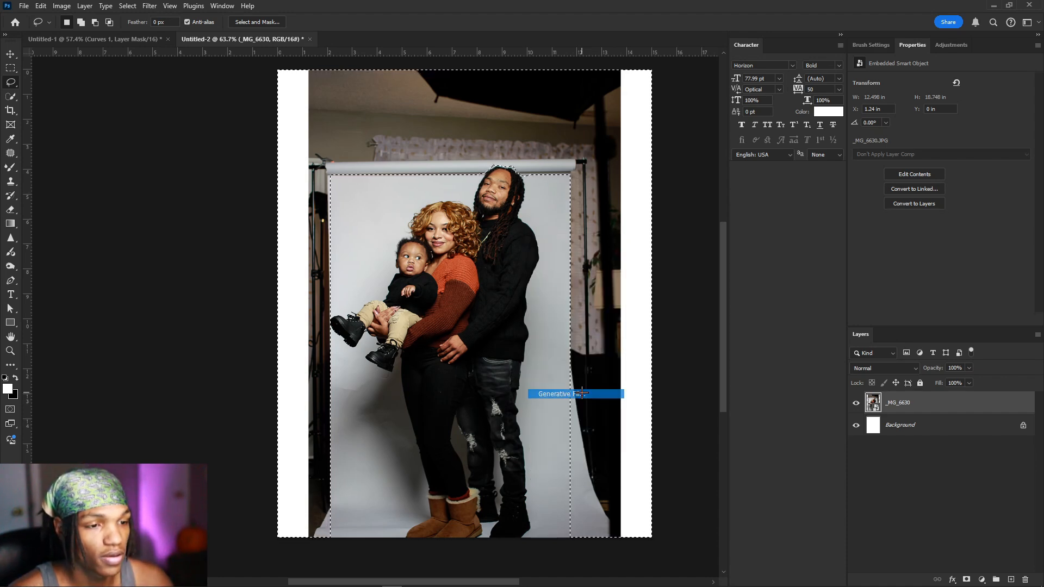
click(553, 228)
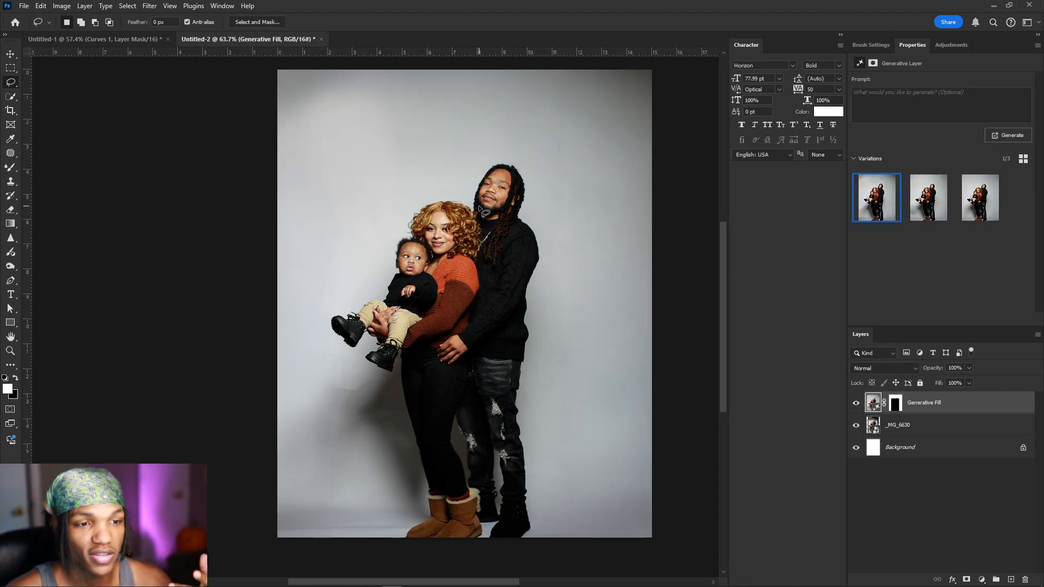
click(916, 221)
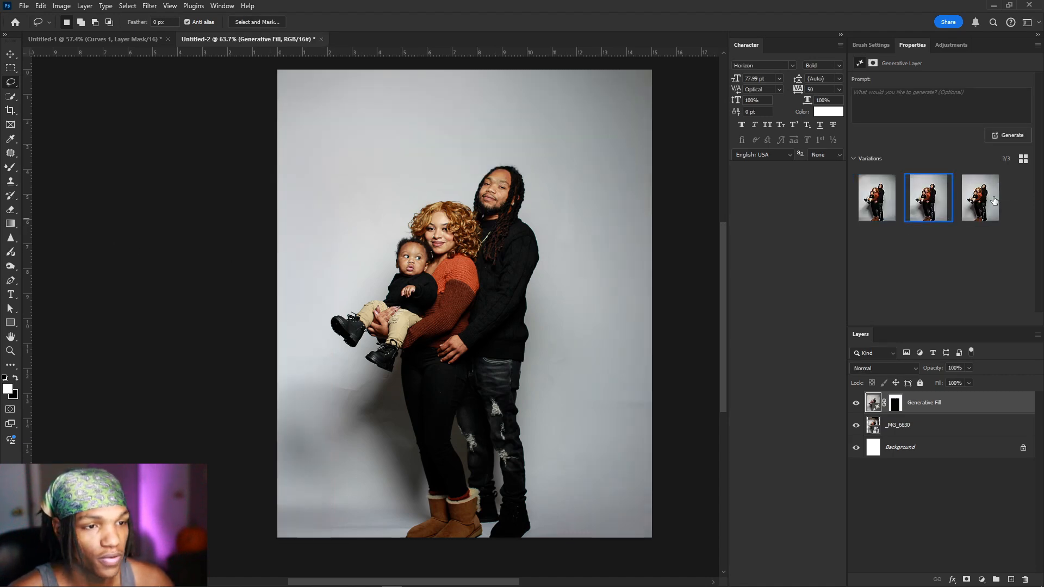
click(975, 205)
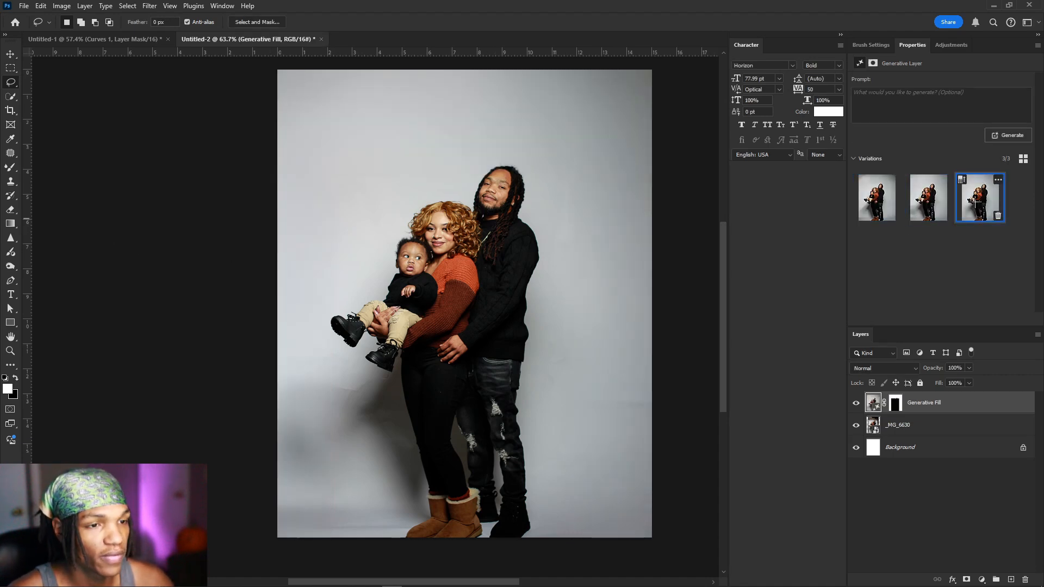
click(922, 203)
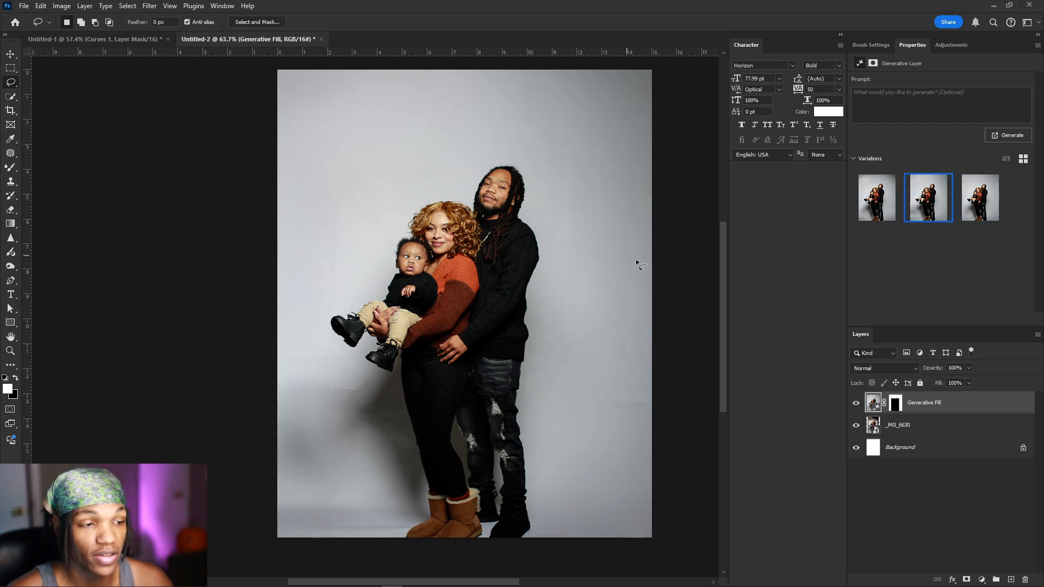
Step: Select the _MG_6630 layer together with the Generative Fill layer and merge them into one
shift+click(934, 431)
right_click(935, 431)
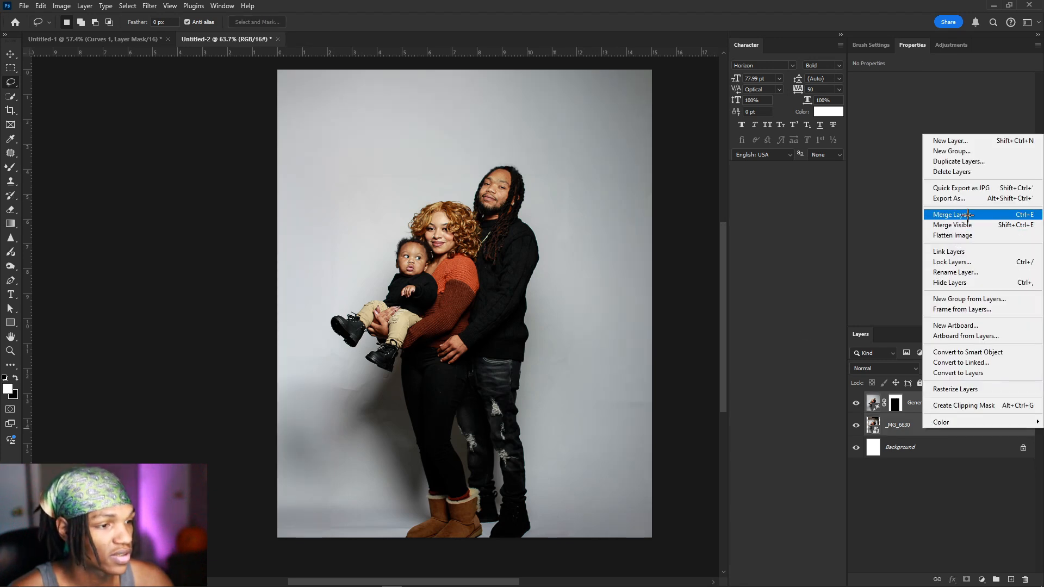
click(887, 432)
click(990, 400)
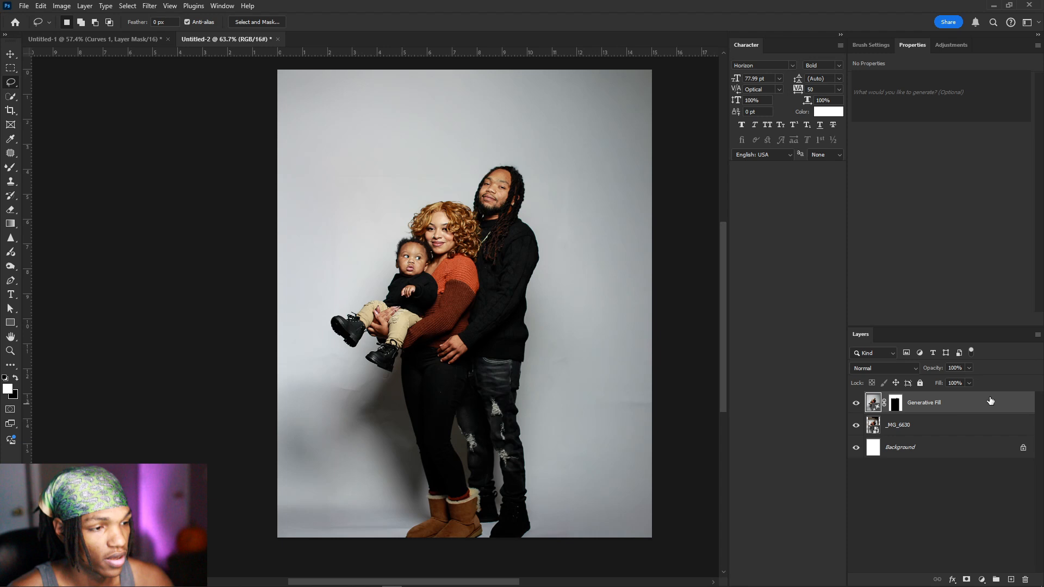
shift+click(915, 428)
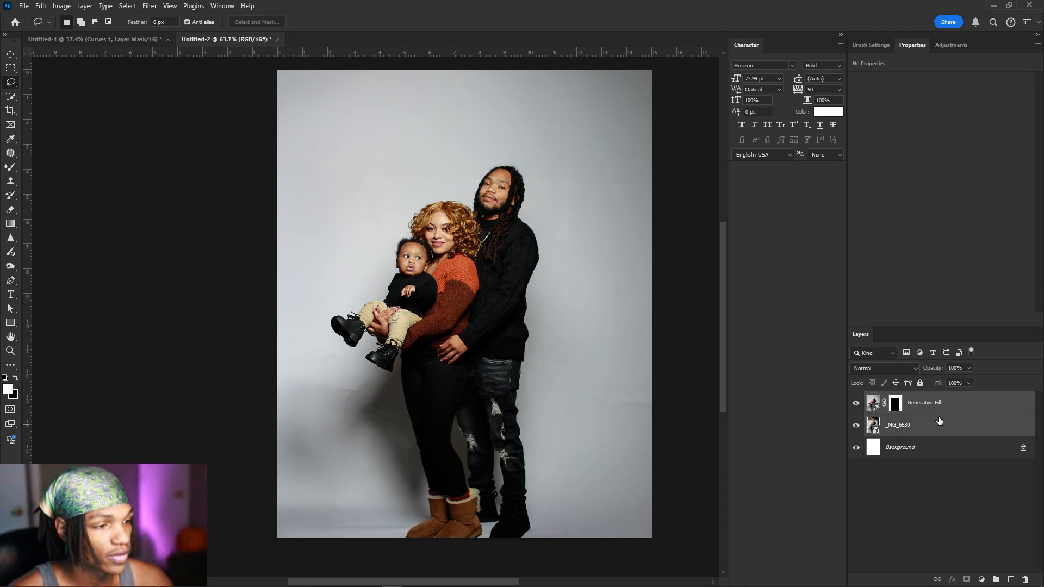
click(967, 405)
shift+click(938, 424)
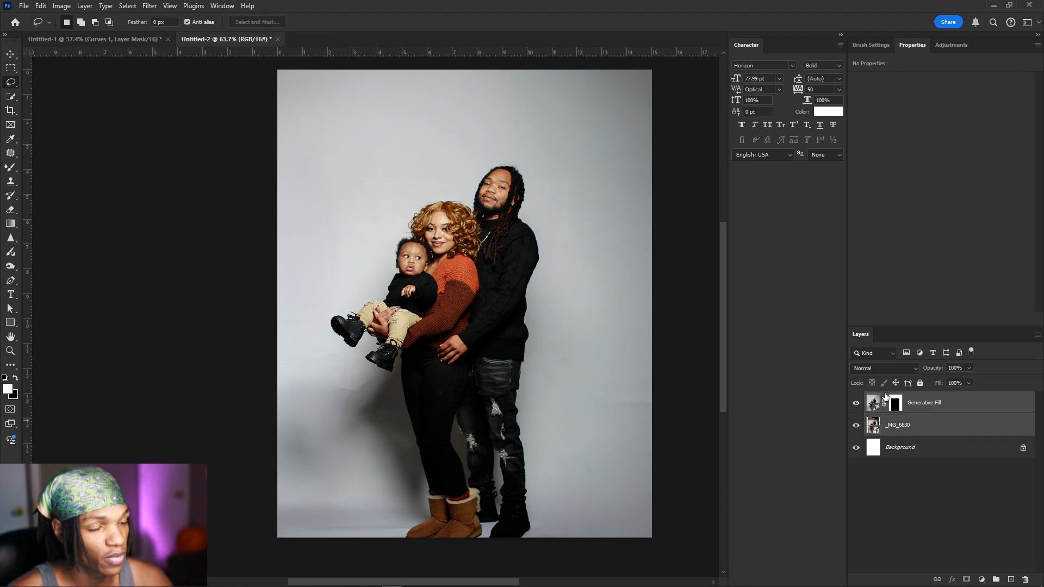
click(1011, 402)
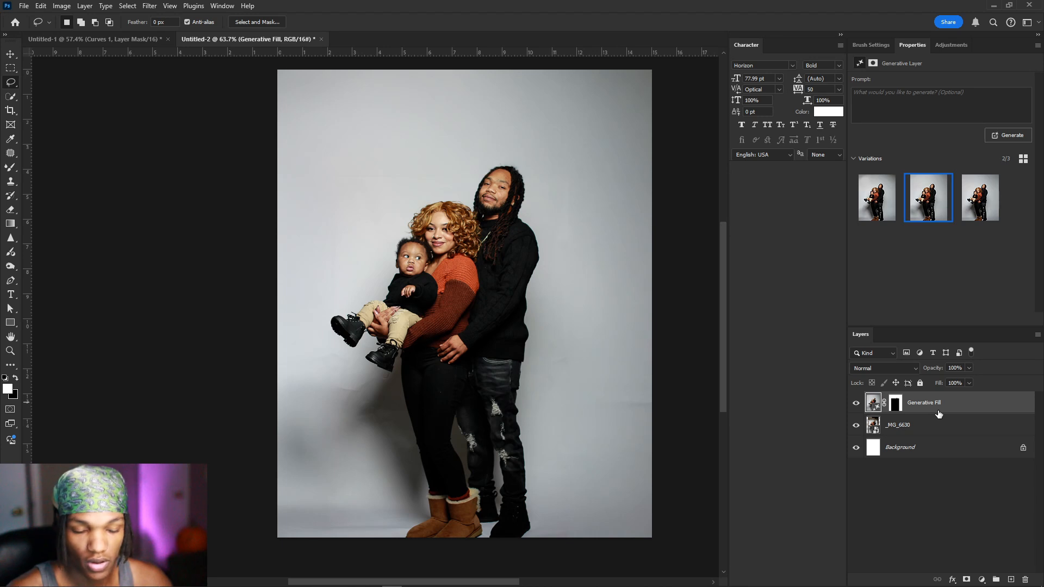
shift+click(931, 431)
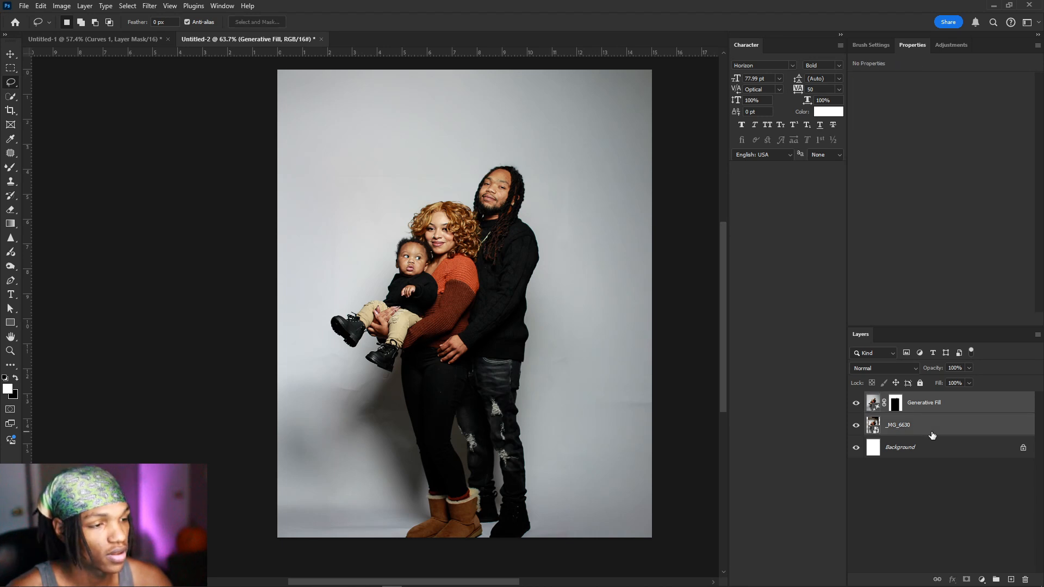
right_click(978, 405)
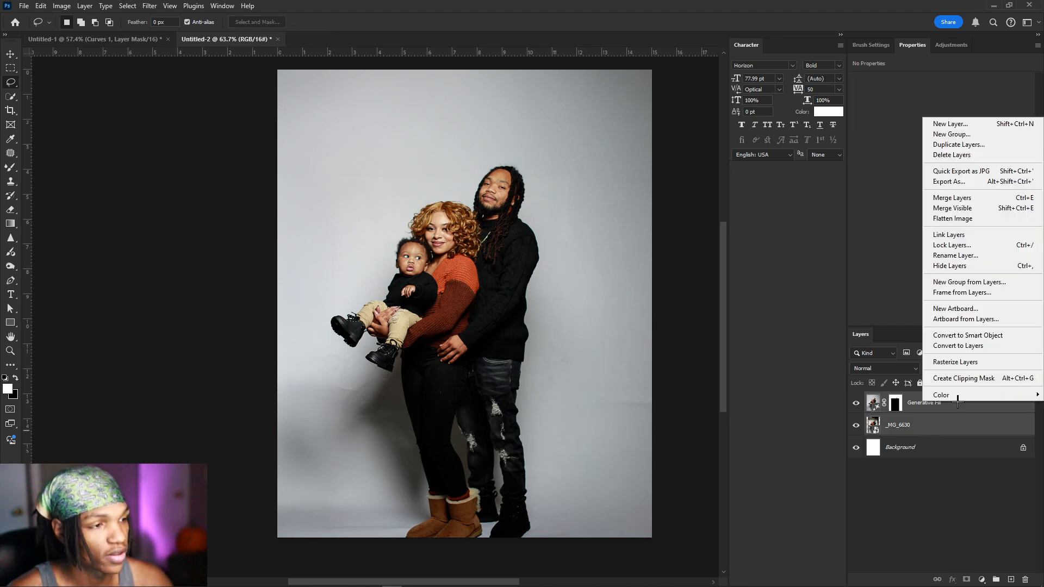
click(988, 196)
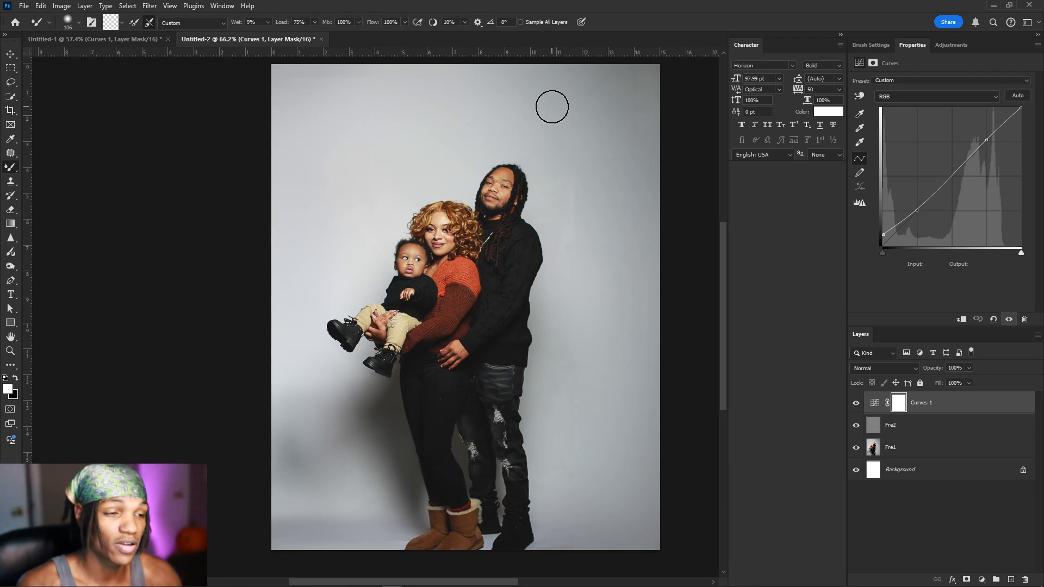
Step: Scroll around the canvas to inspect the finished family portrait
scroll(551, 107, up, 1)
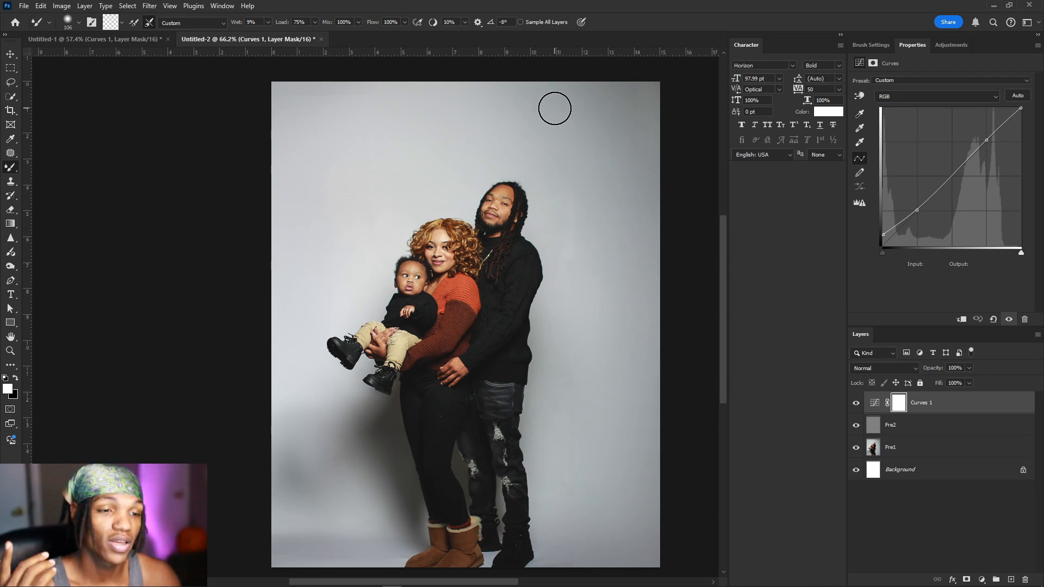
scroll(554, 109, down, 1)
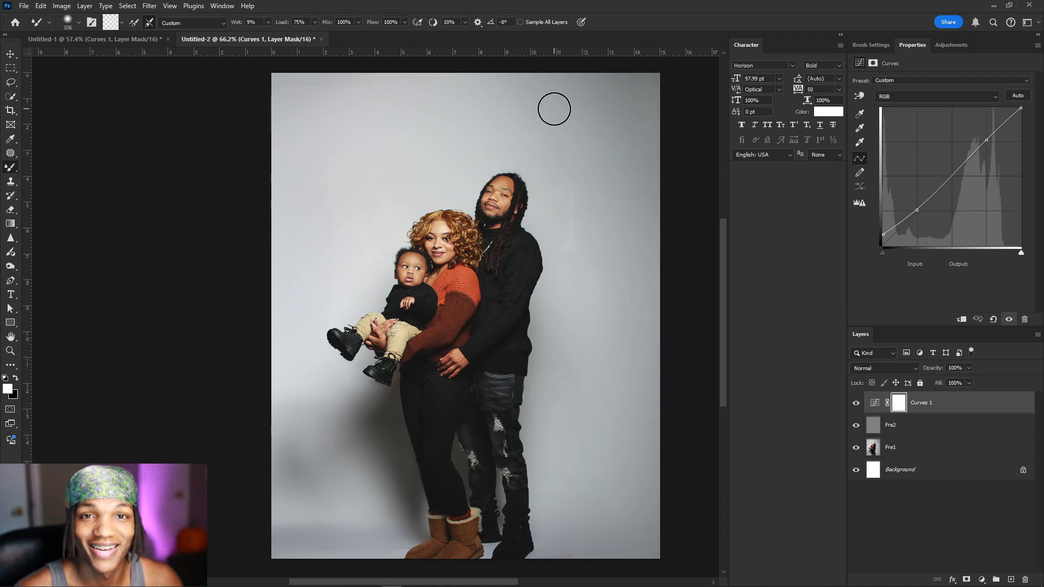
scroll(553, 109, left, 1)
scroll(553, 109, right, 2)
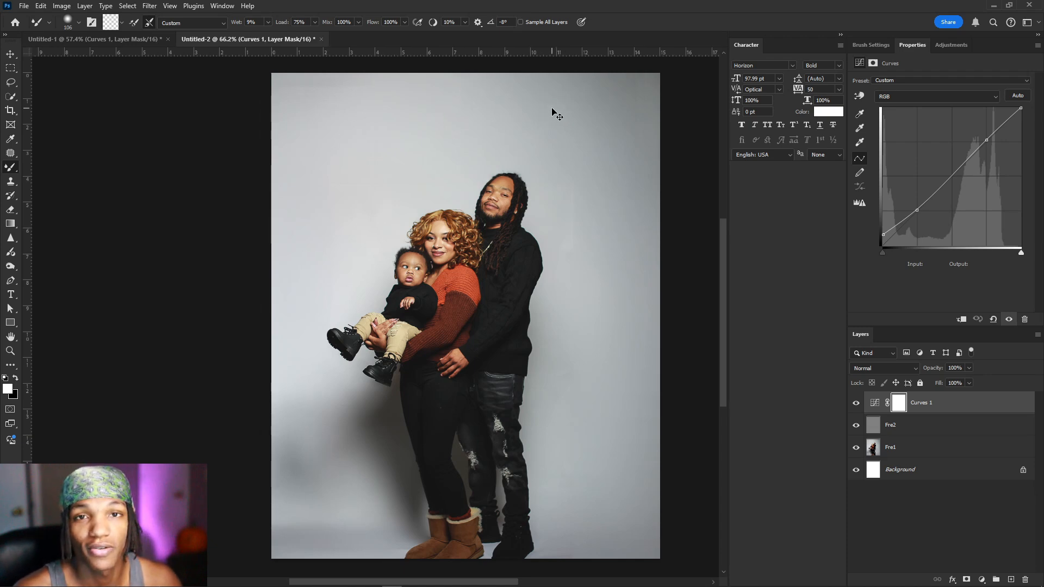